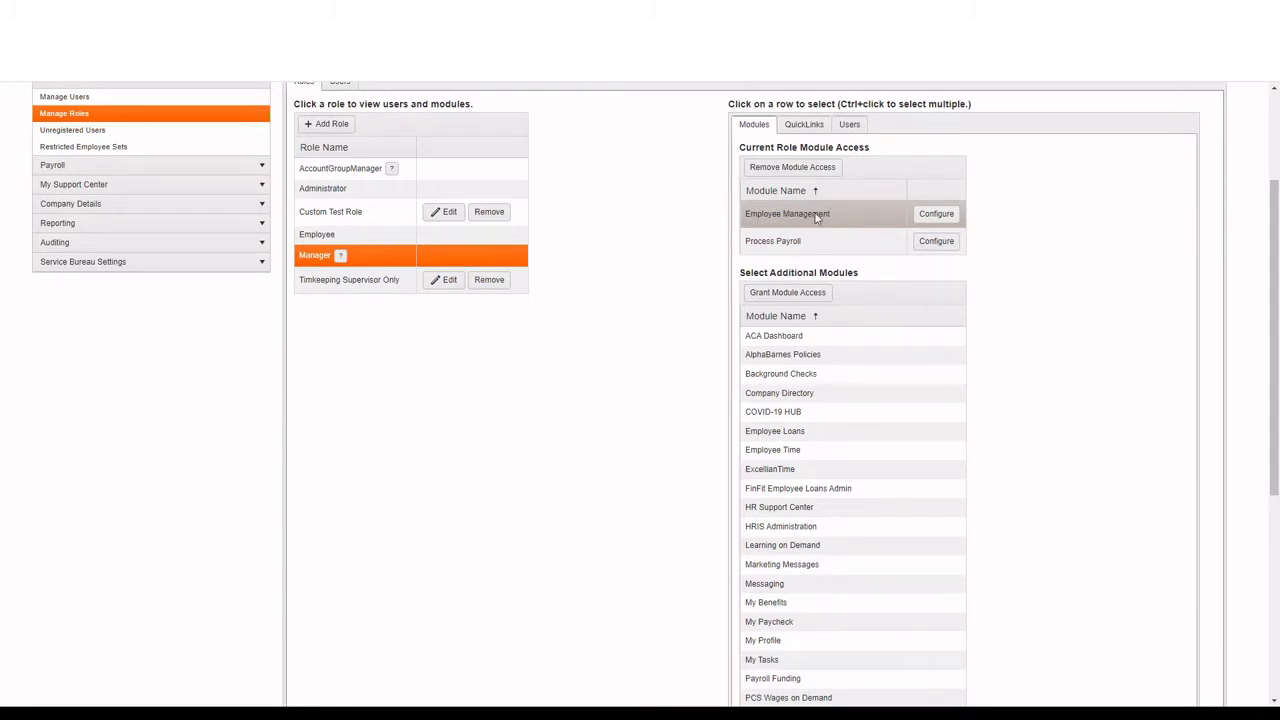
Step: Remove the Employee Management module from the Manager role and grant the role access to it again
left_click(795, 213)
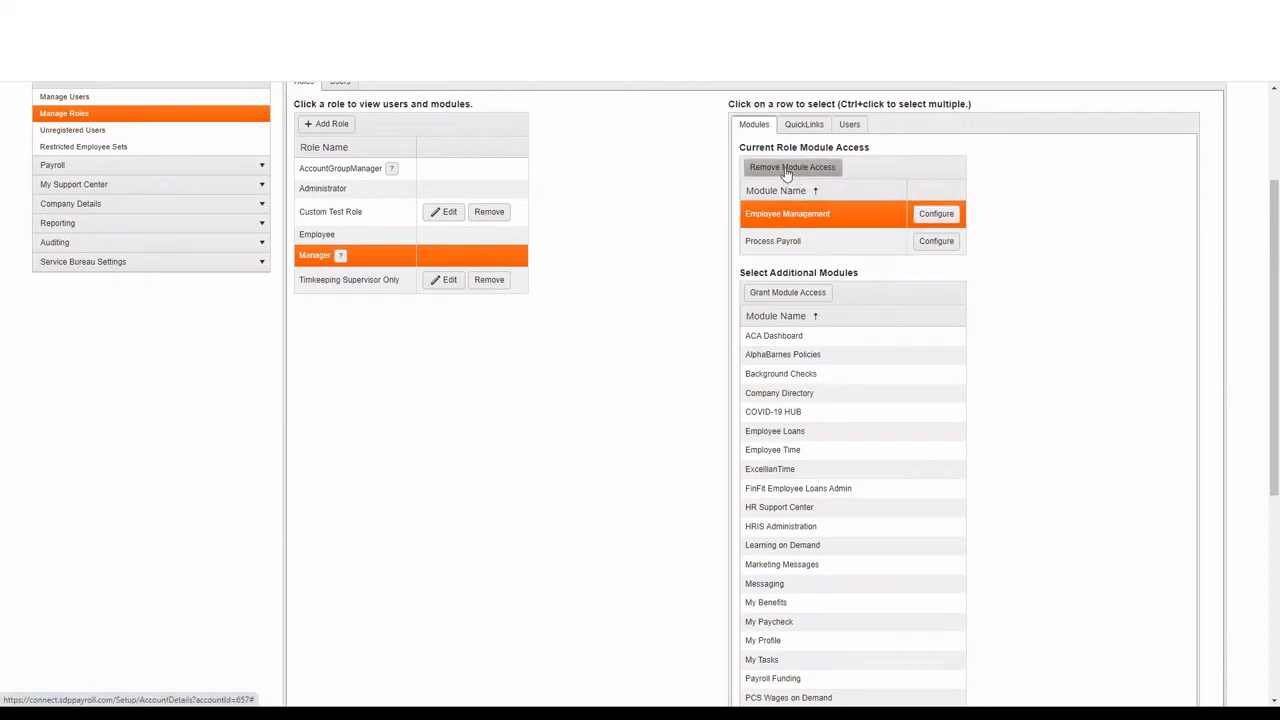
left_click(787, 168)
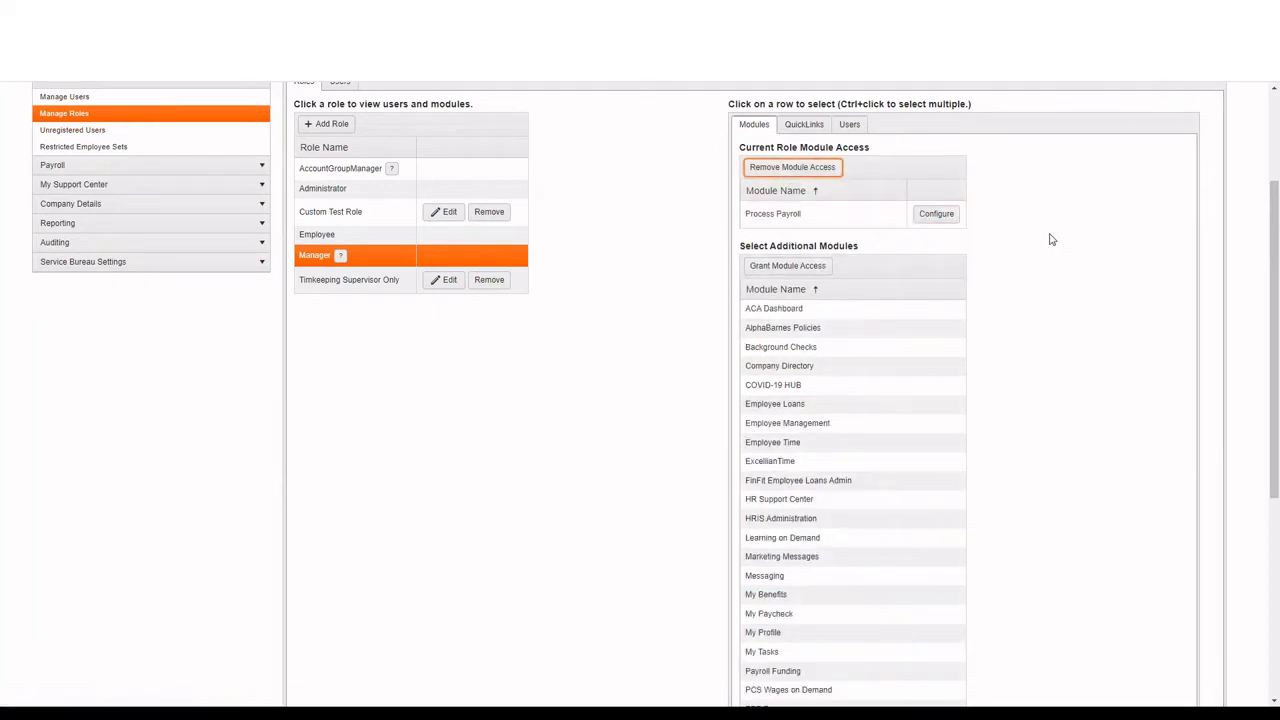
scroll(1049, 243, "down", 3)
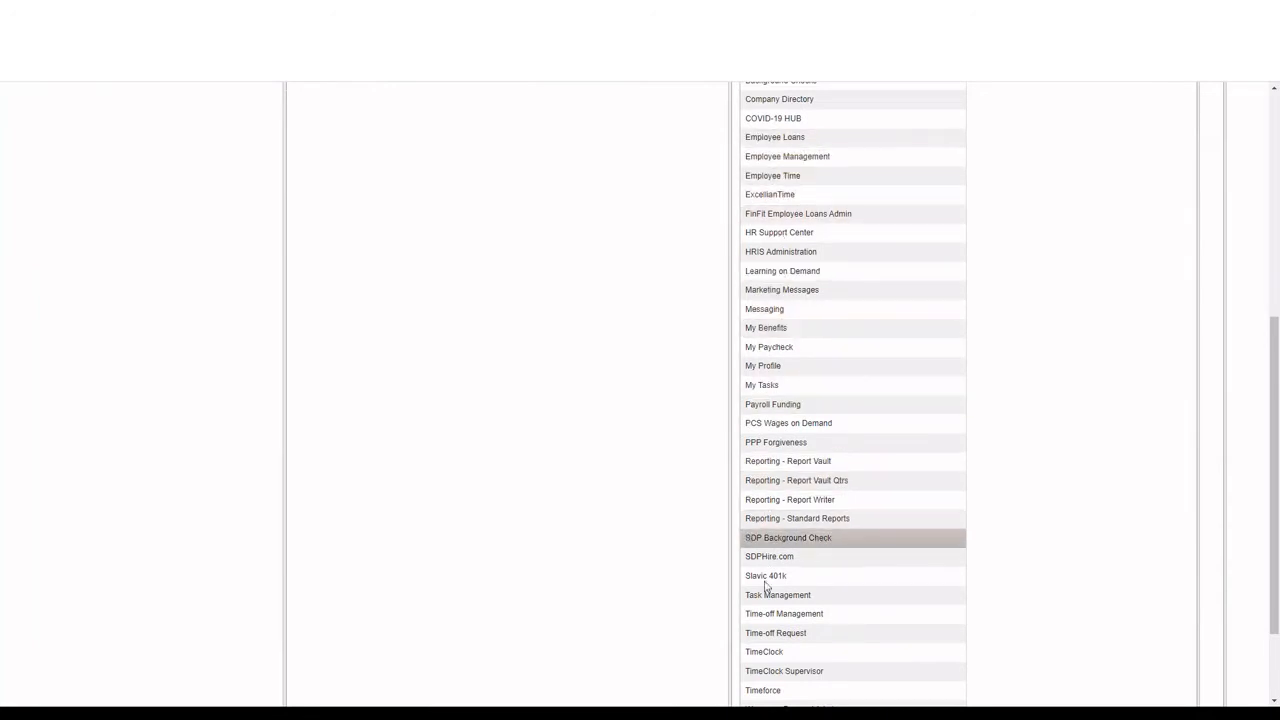
left_click(765, 157)
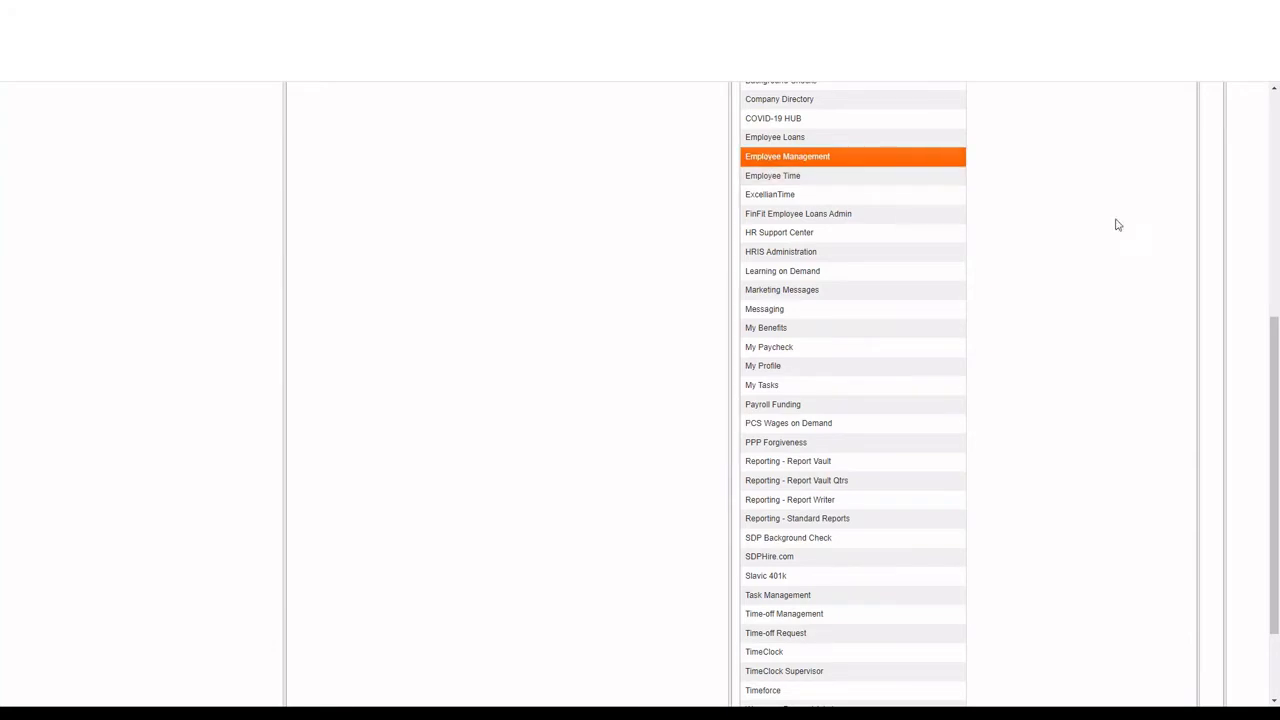
scroll(1083, 220, "up", 3)
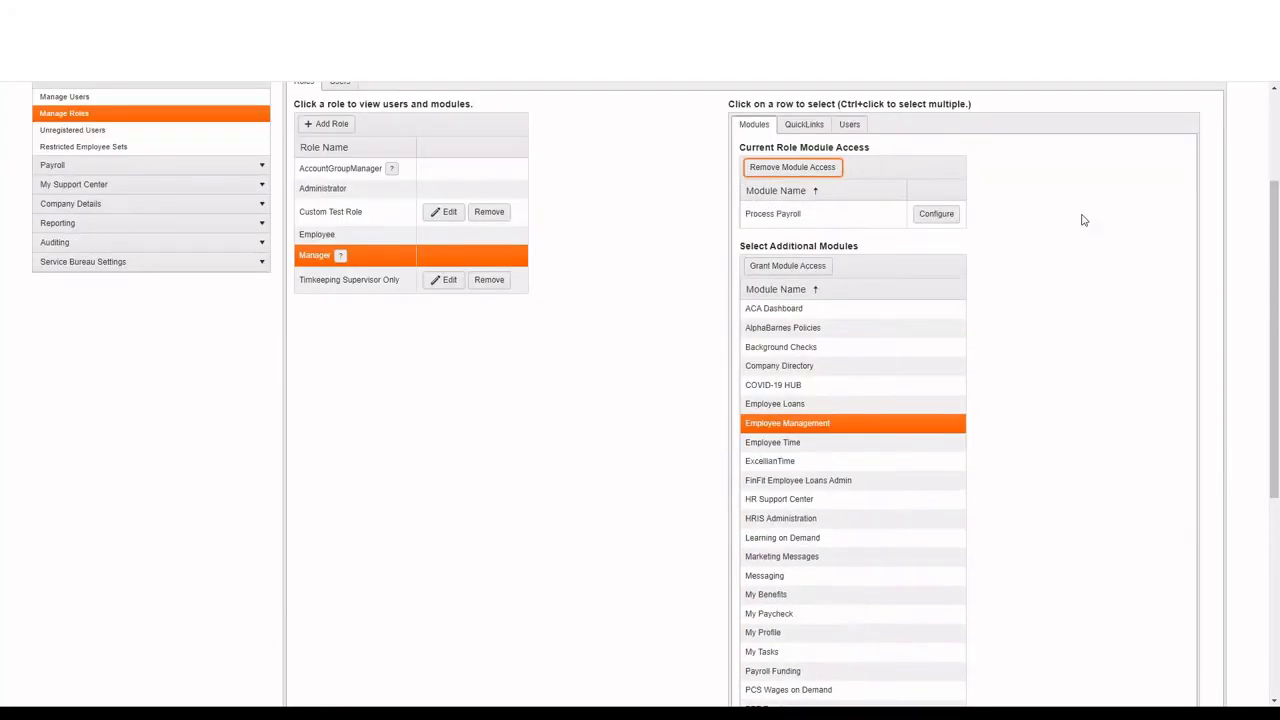
scroll(1083, 220, "up", 1)
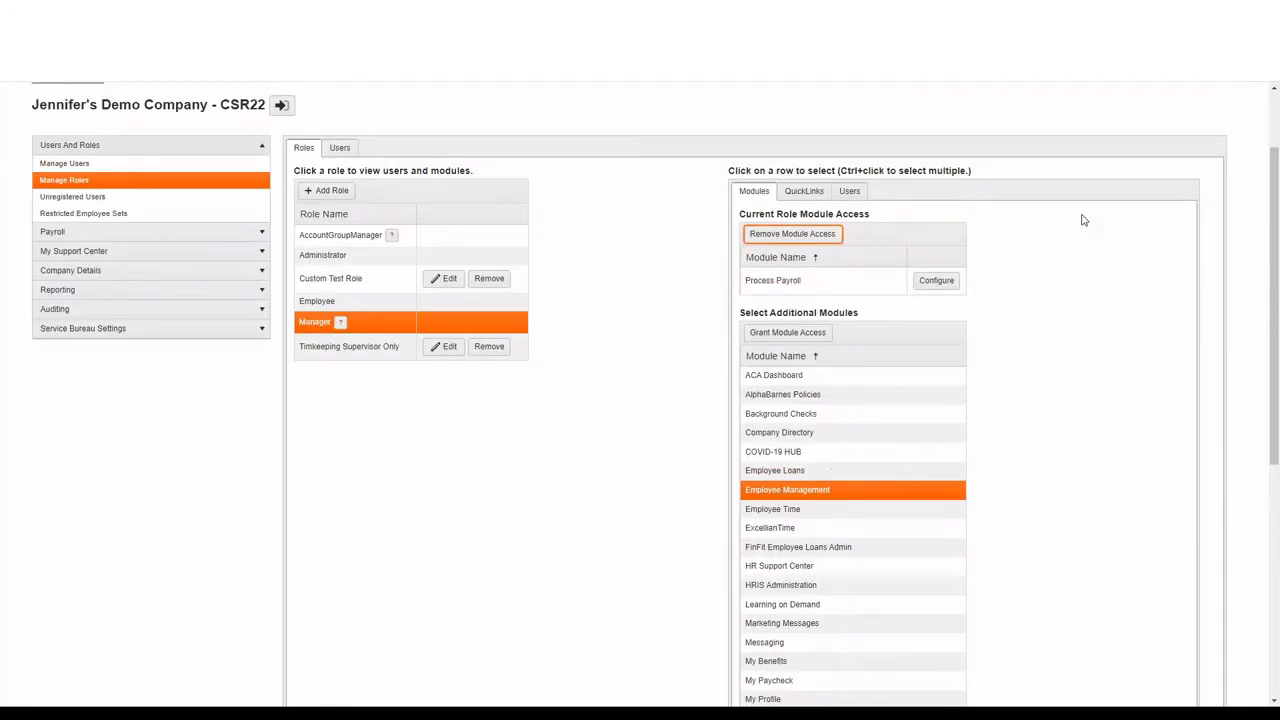
left_click(801, 340)
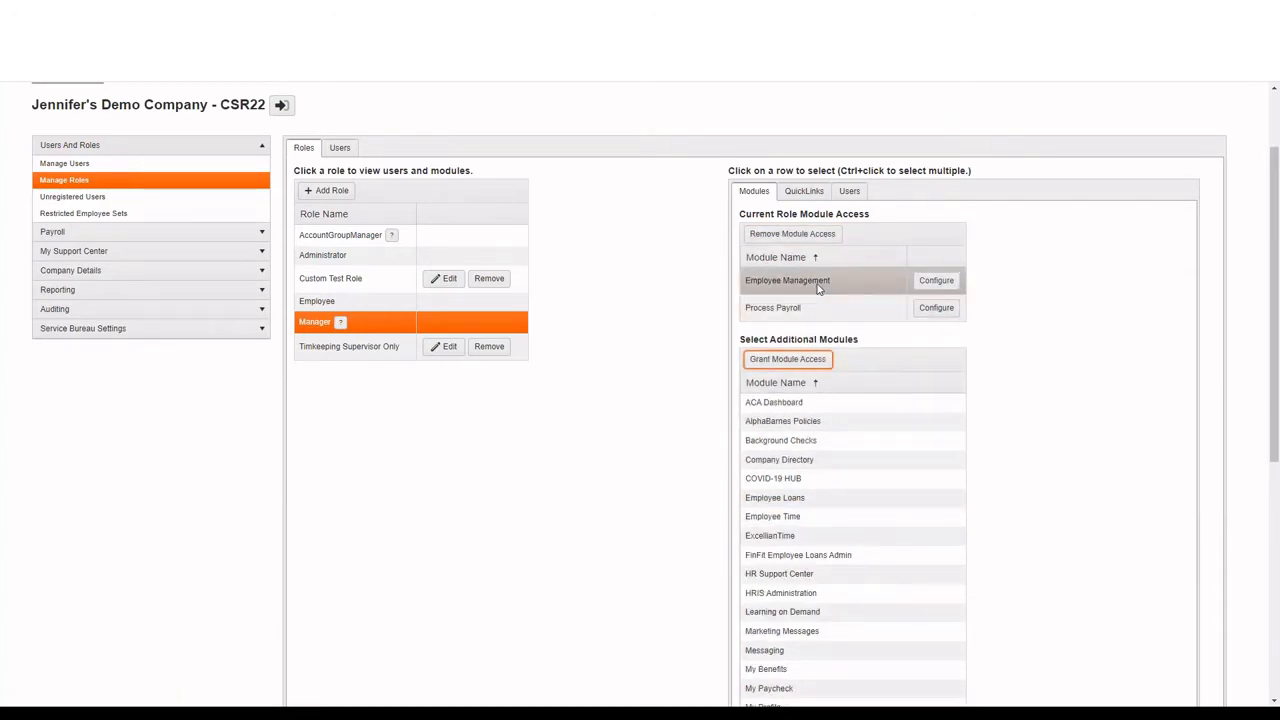
Step: Open the Manager role's Employee Management display configuration and expand the Pay Rates & Salaries fields under Paycheck
left_click(936, 282)
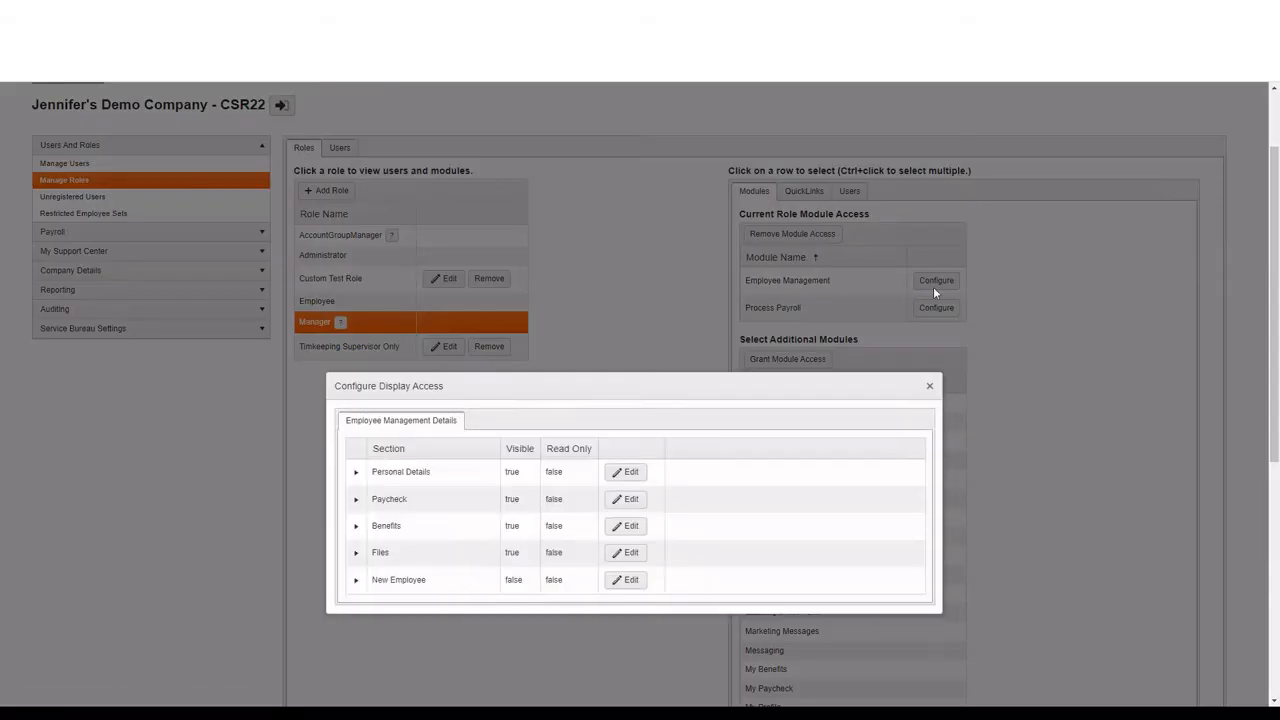
scroll(962, 286, "down", 2)
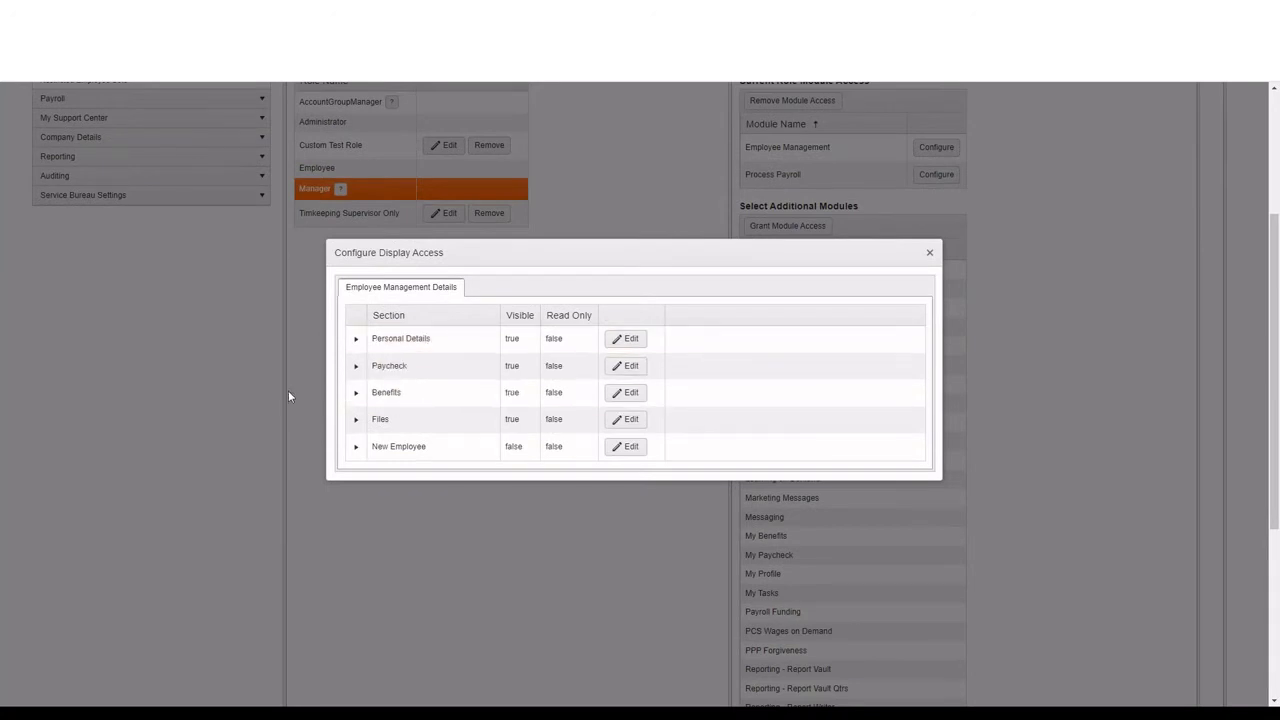
left_click(356, 368)
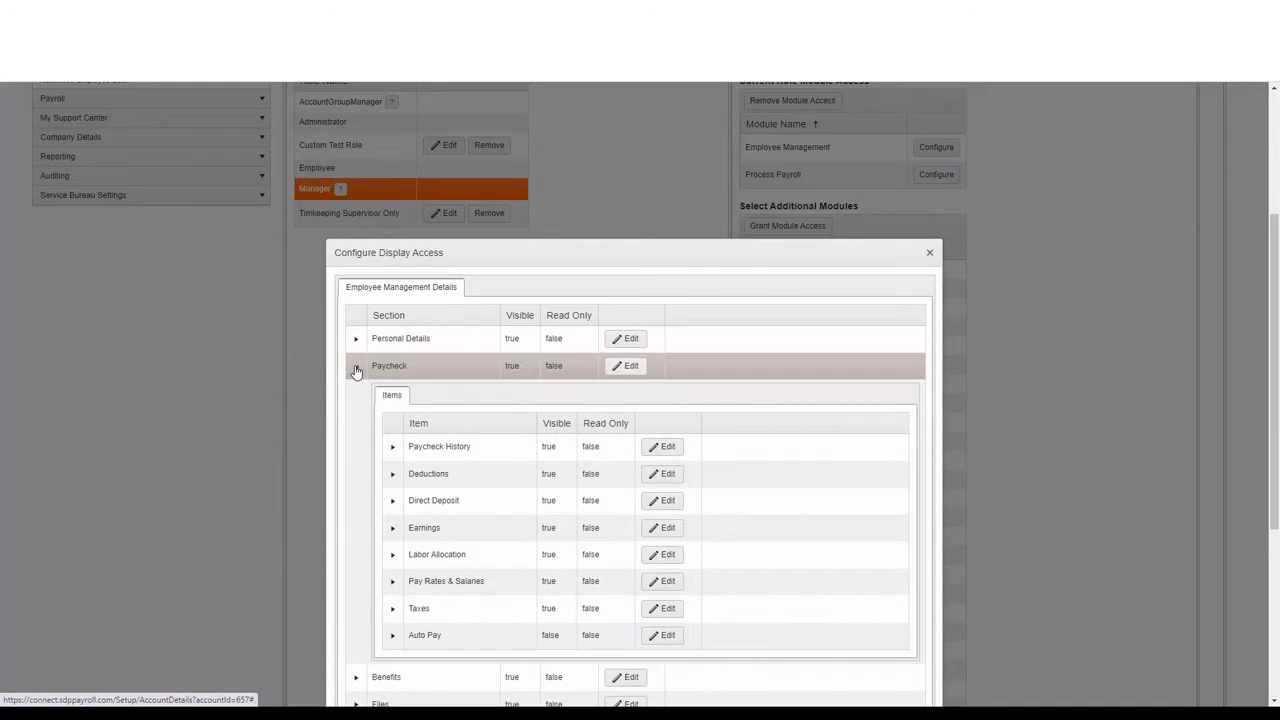
scroll(355, 370, "down", 2)
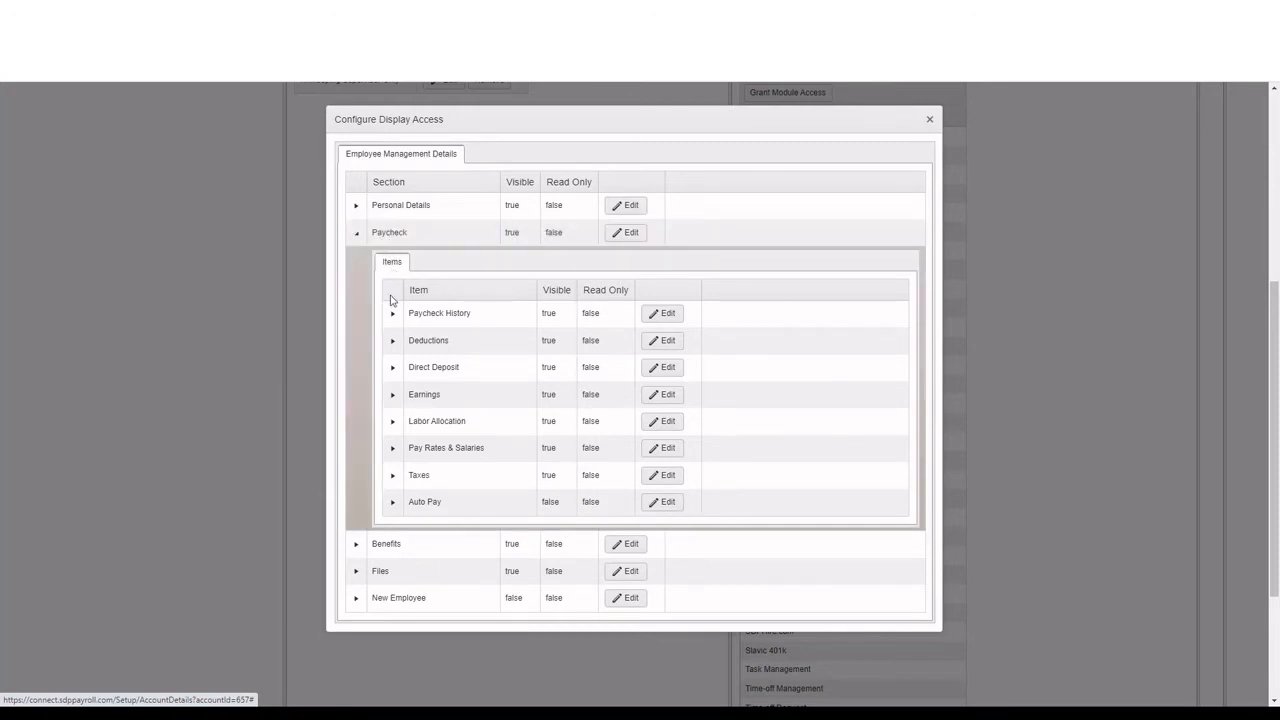
left_click(392, 448)
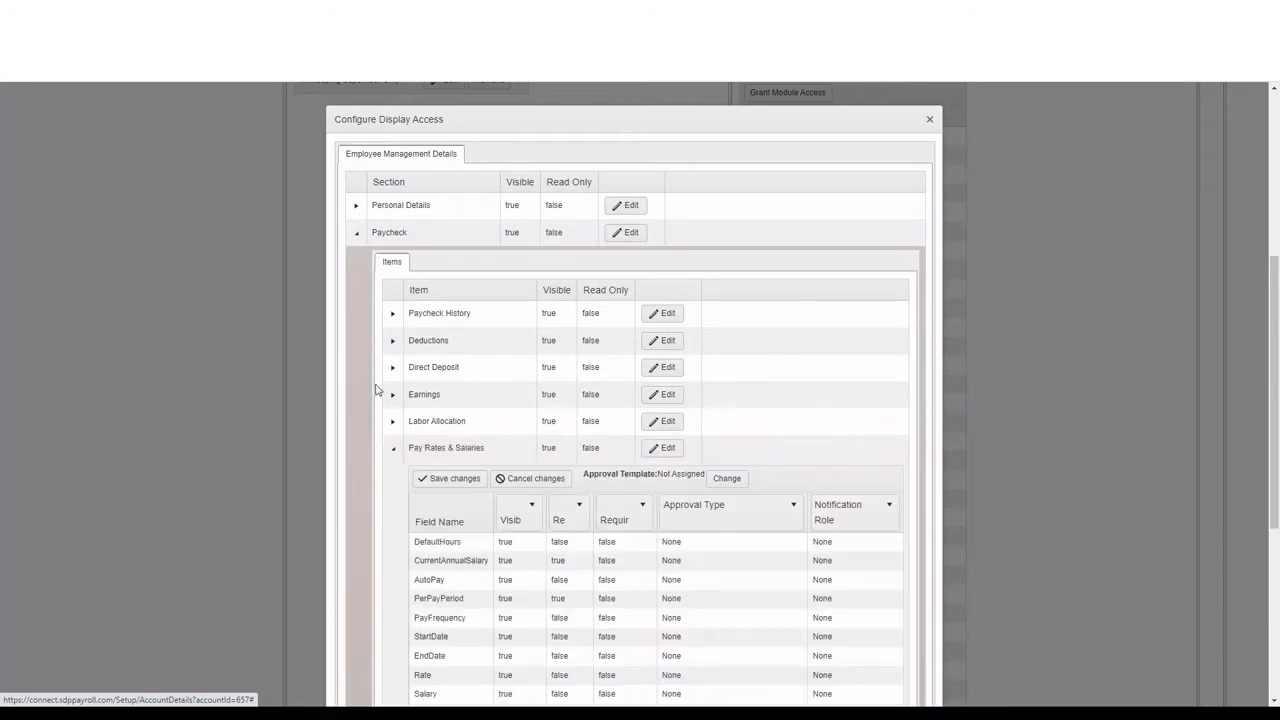
scroll(410, 445, "down", 3)
scroll(410, 450, "down", 1)
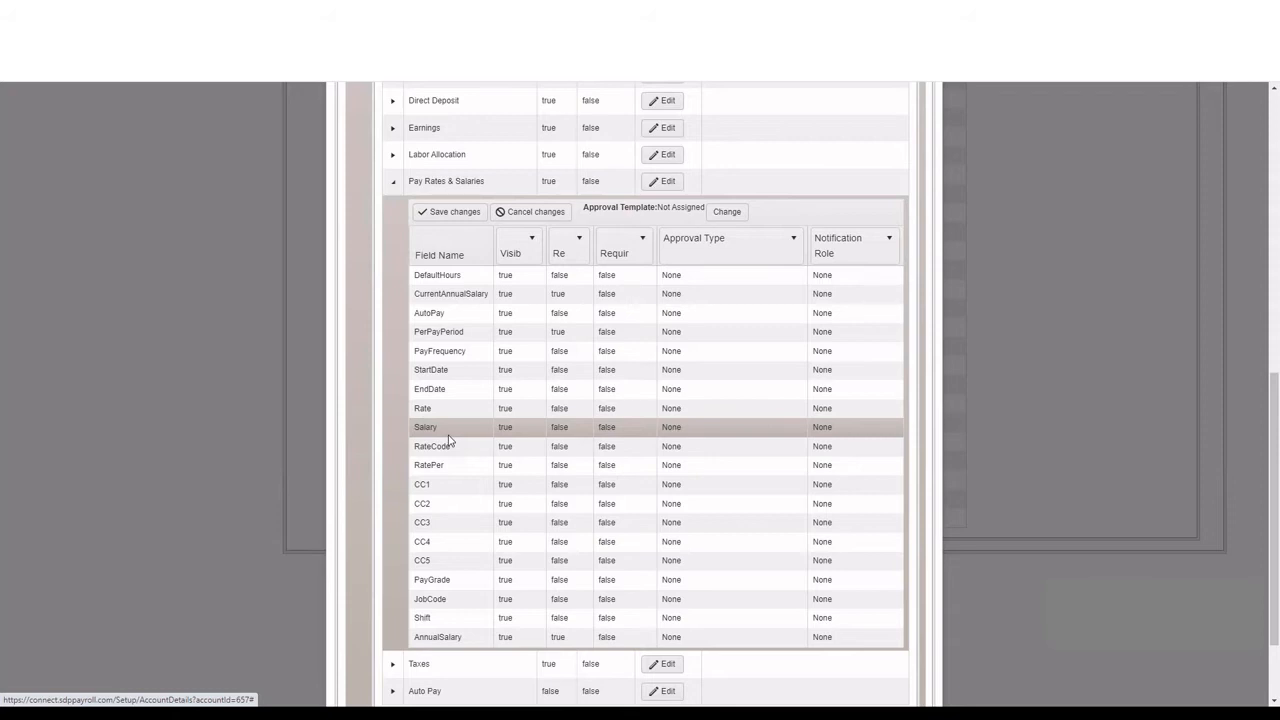
Step: Start a new approval template for Pay Rates & Salaries, with "Rates and Salaries" as both its name and description
left_click(783, 251)
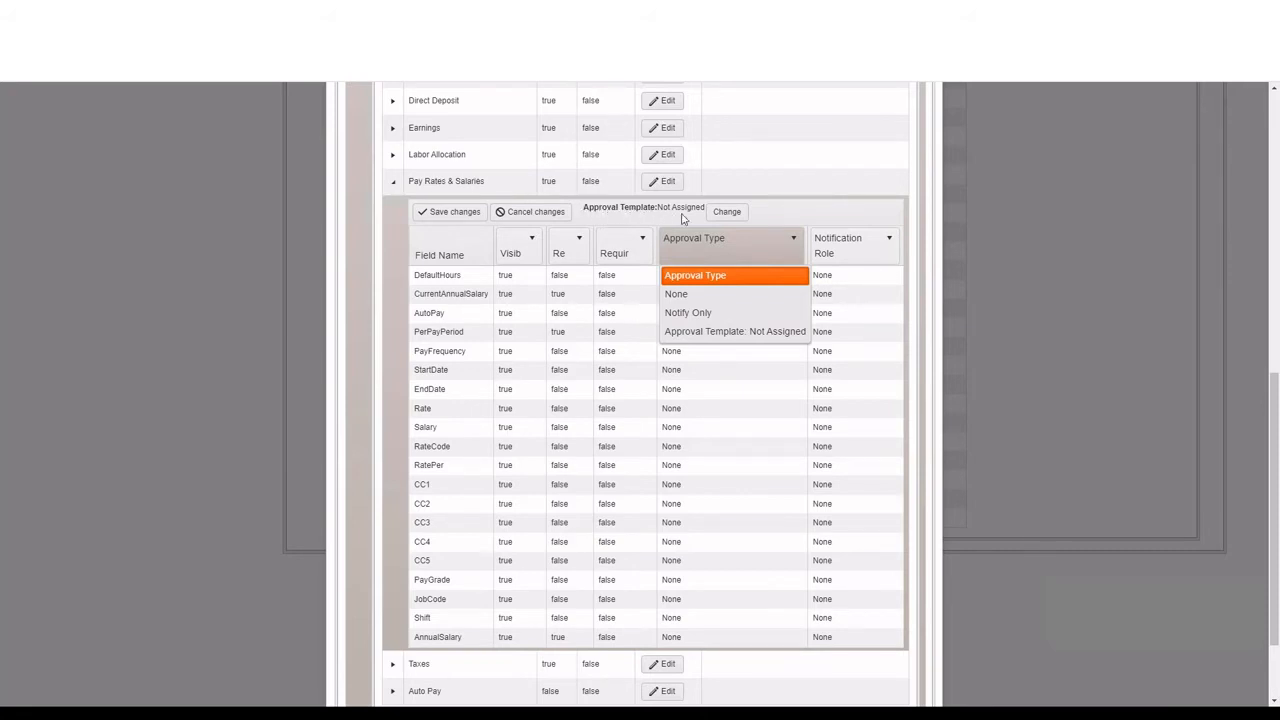
left_click(727, 211)
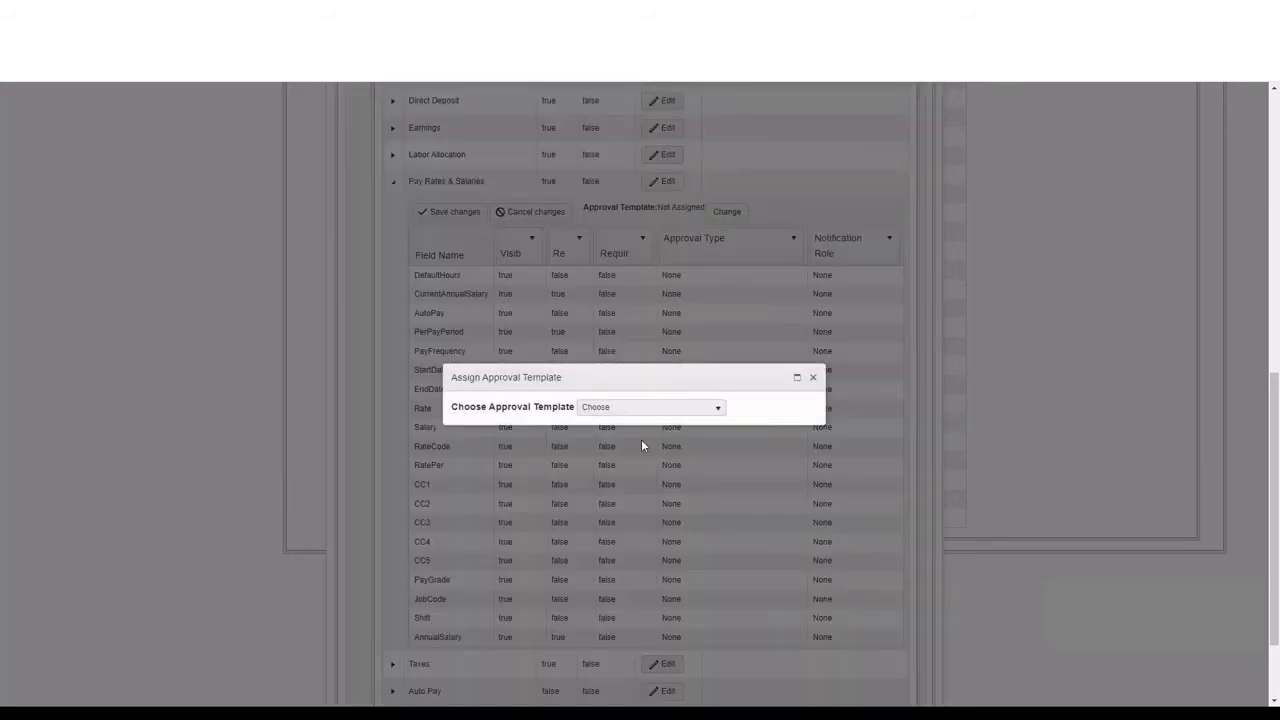
left_click(668, 409)
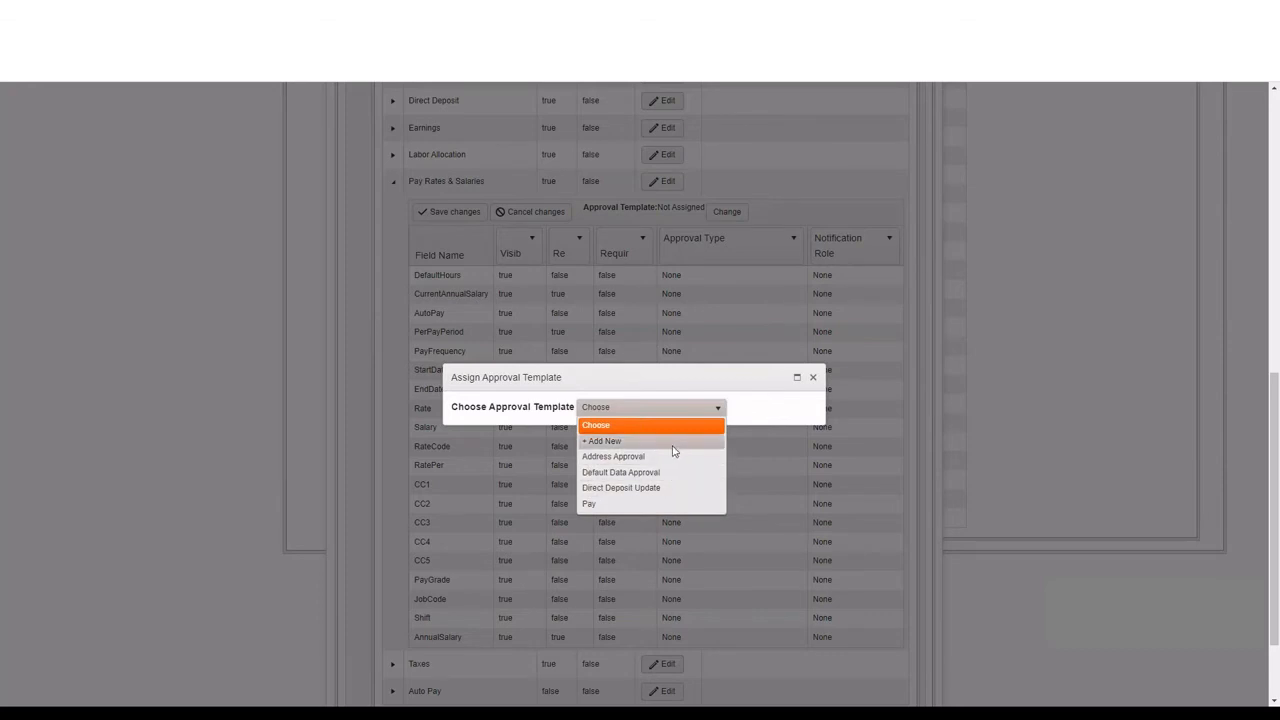
left_click(610, 446)
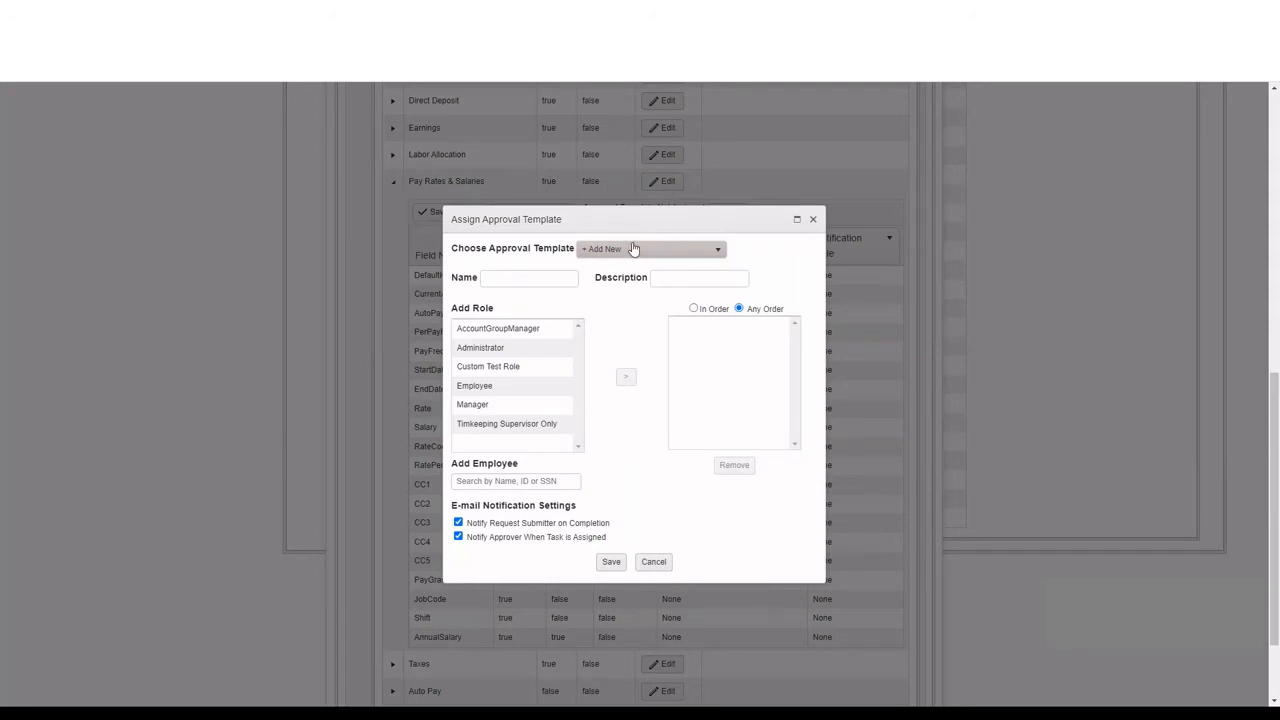
left_click(540, 277)
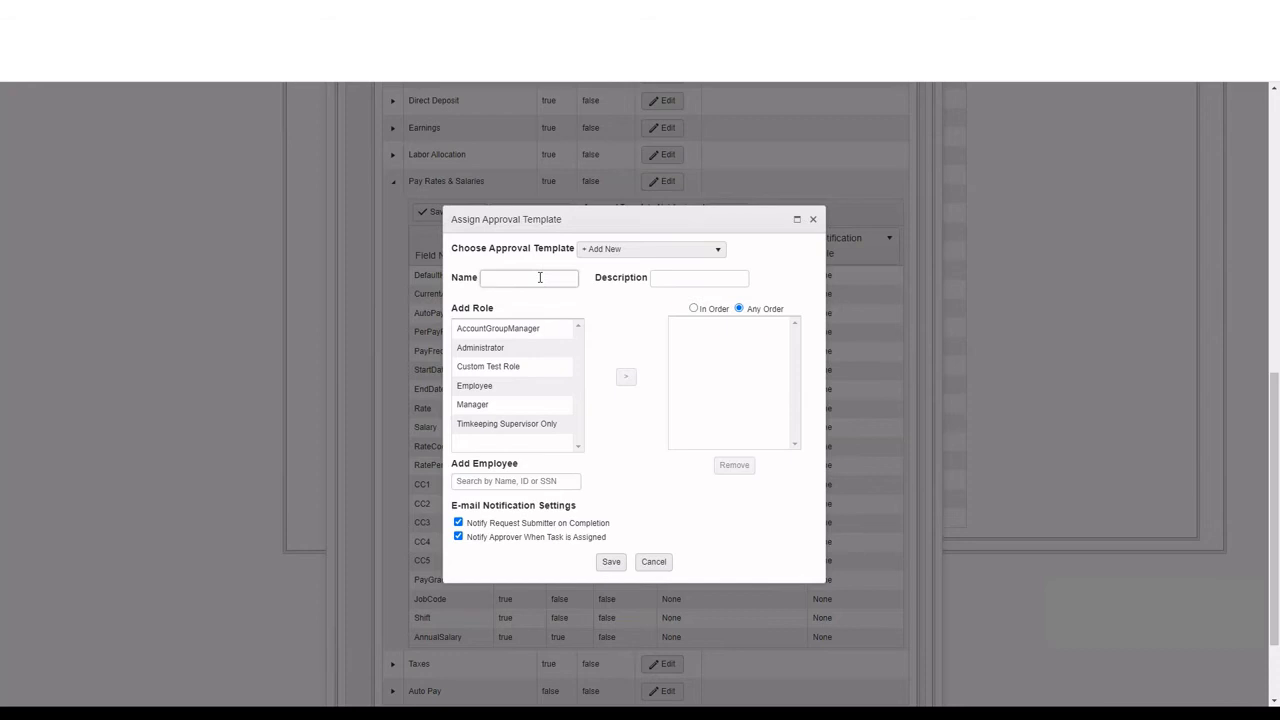
type("Rates and Salaries")
double_click(540, 277)
left_click(548, 278)
left_click_drag(565, 278, 478, 280)
key("ctrl+c")
left_click(679, 279)
key("ctrl+v")
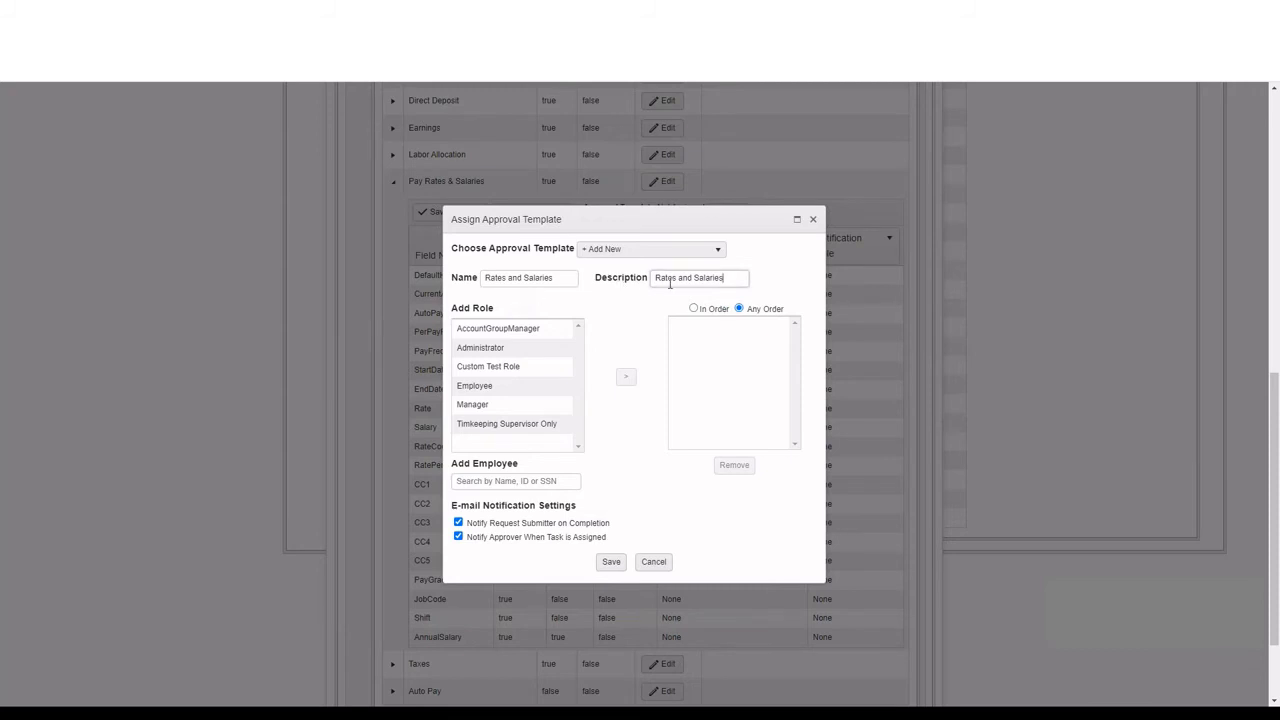
Step: Find the first employee by first name and add them to the template's approver list
left_click(531, 482)
type("Jan")
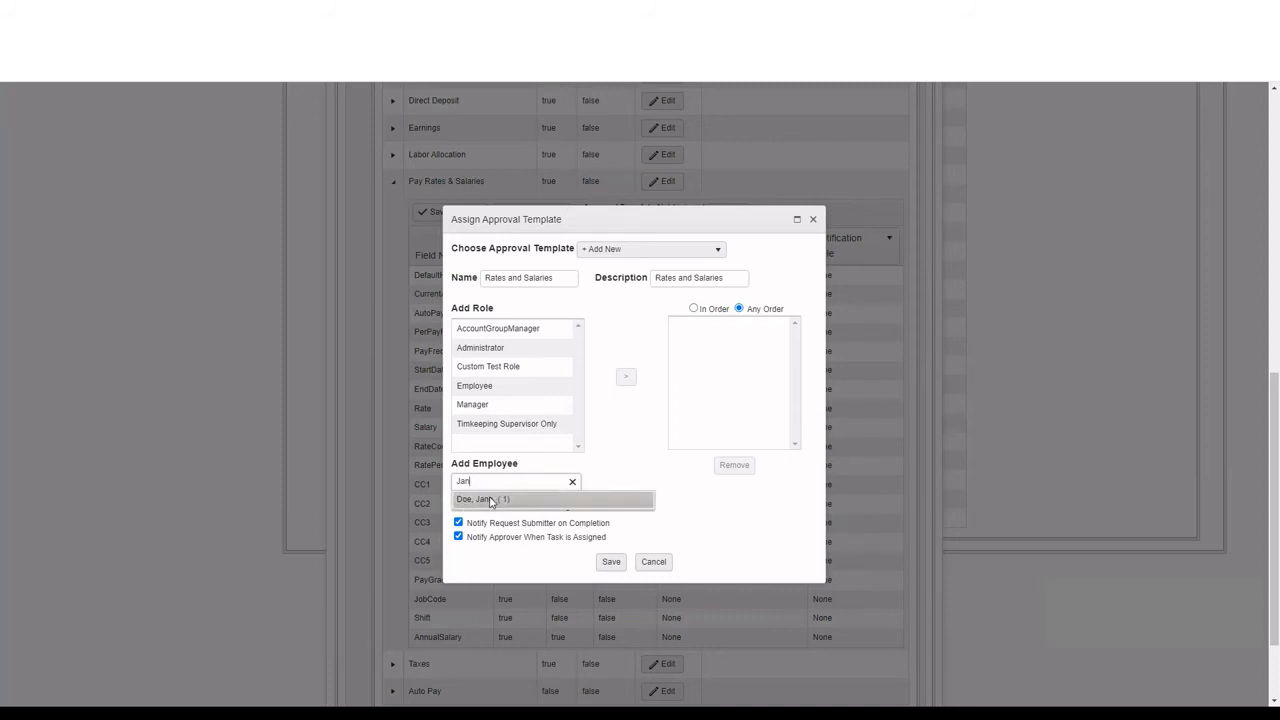
left_click(490, 500)
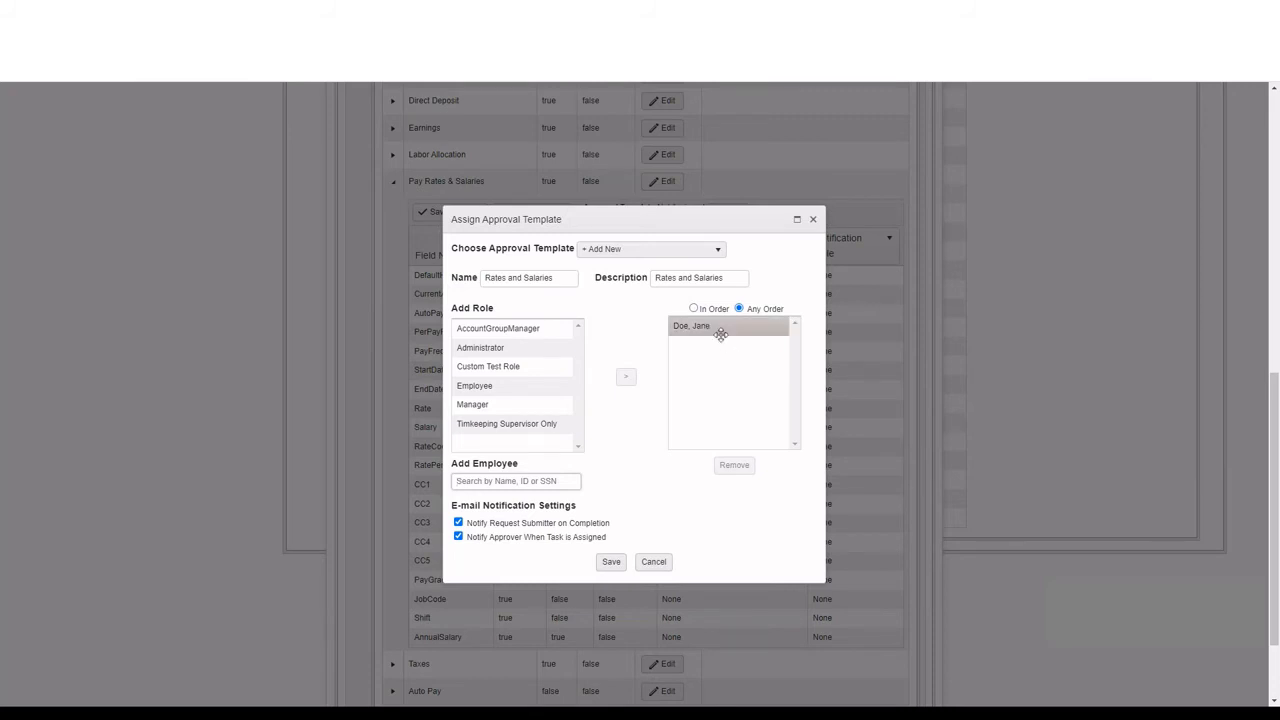
Step: Search for a second employee by first name and add them to the approver list
left_click(515, 482)
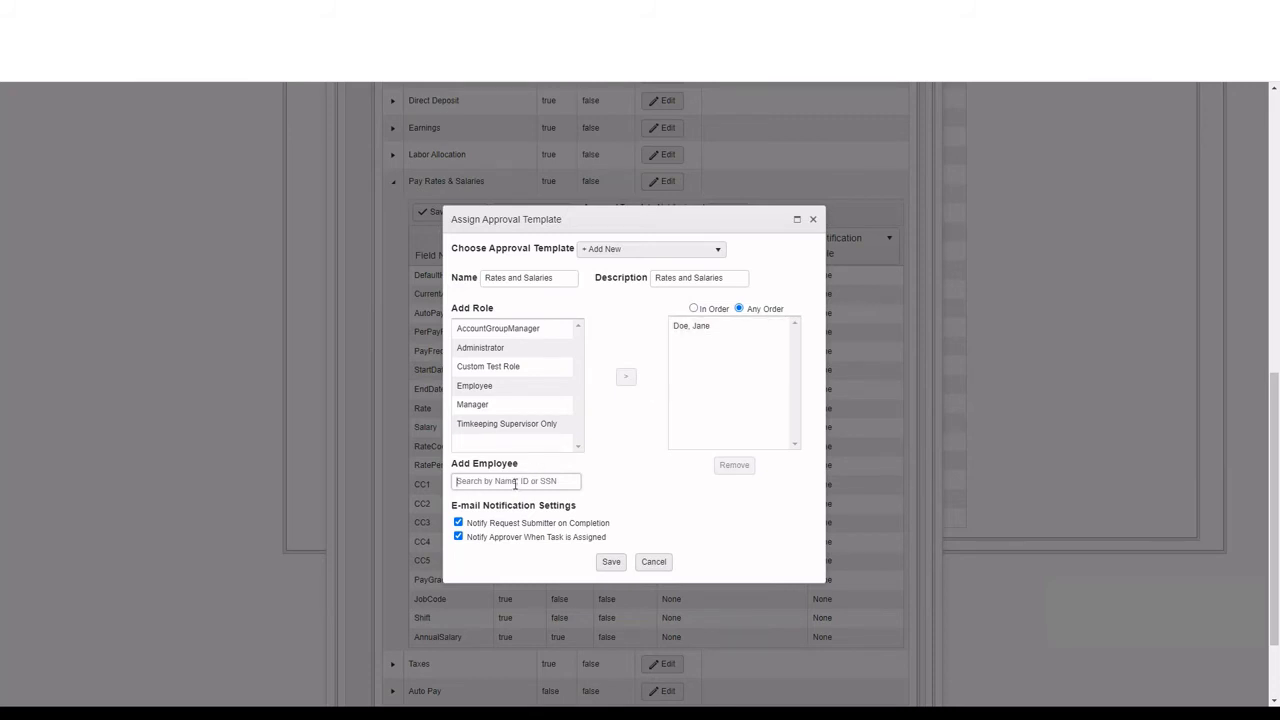
type("Jo")
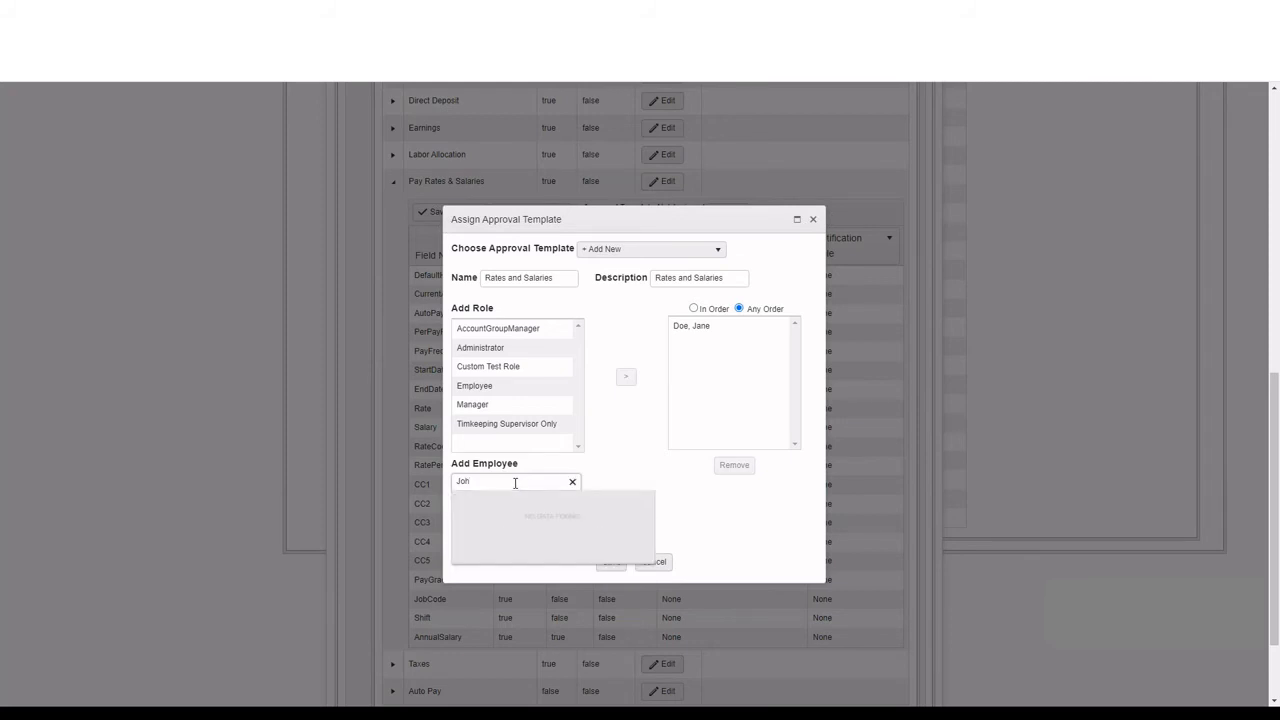
type("h")
key("BackSpace")
key("BackSpace")
key("BackSpace")
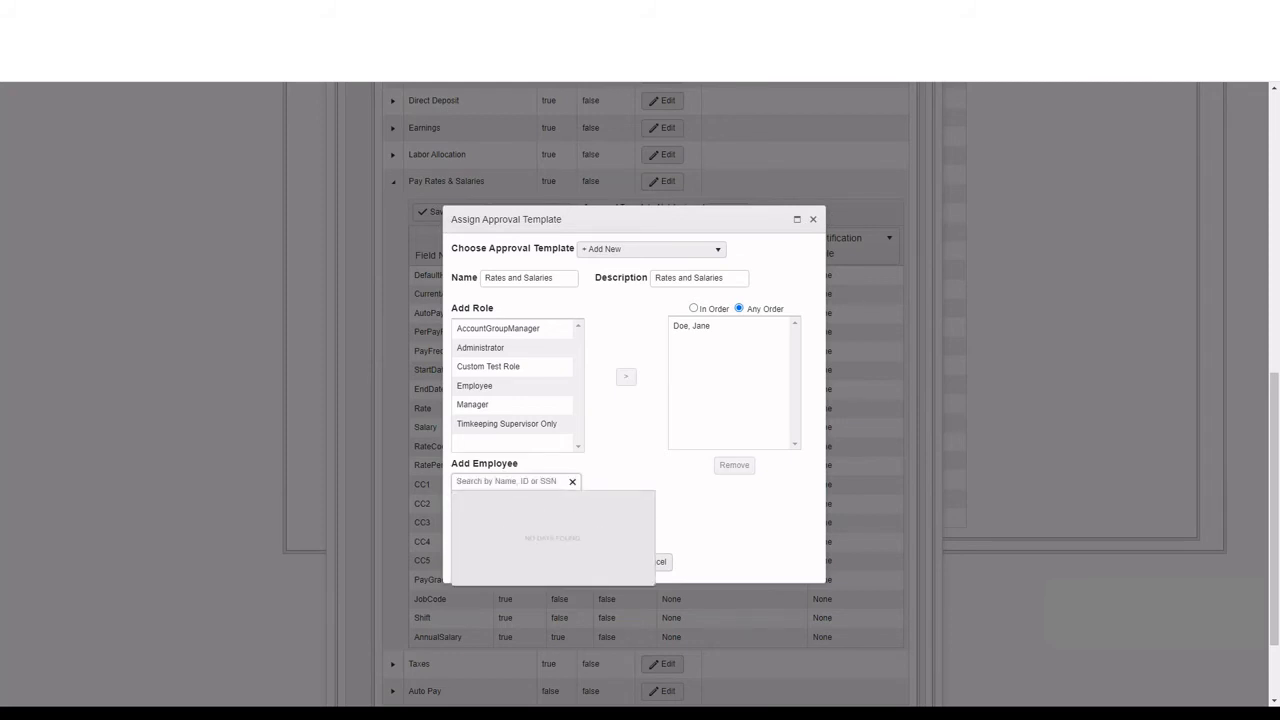
type("ja")
key("BackSpace")
type("Jame")
left_click(506, 503)
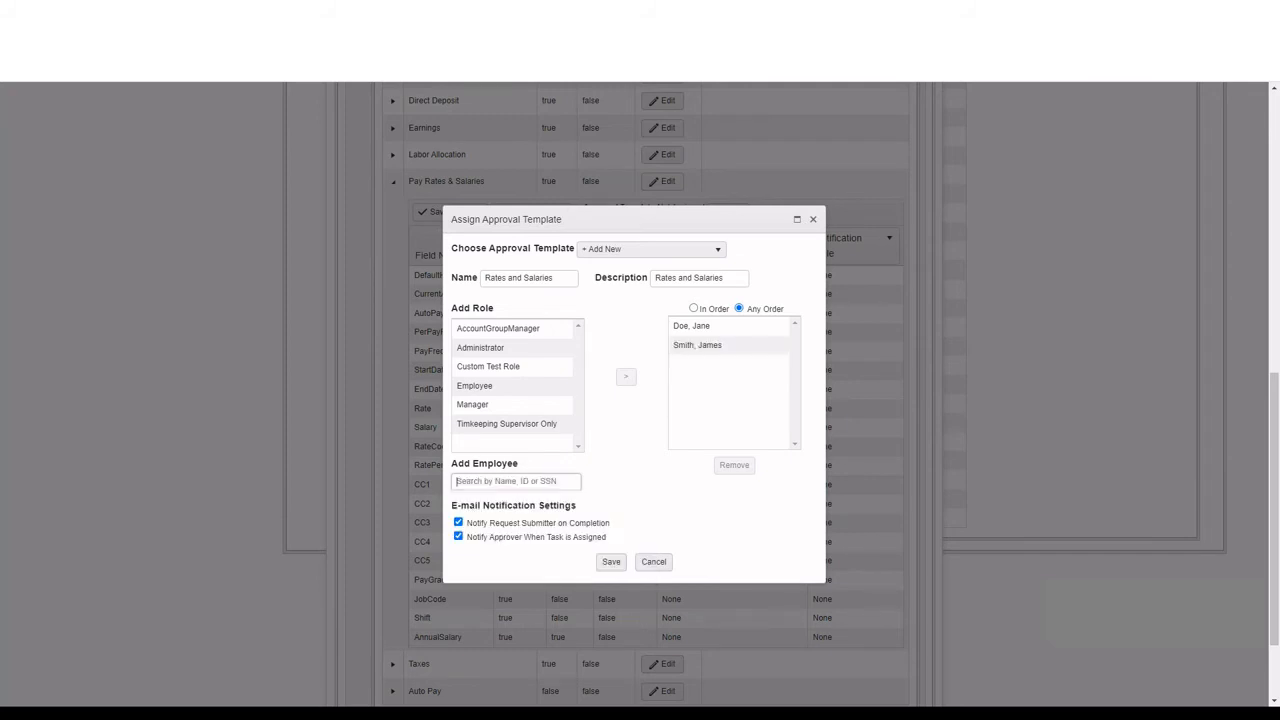
Step: Remove the first approver from the list and add that employee again below the remaining approver
left_click(726, 325)
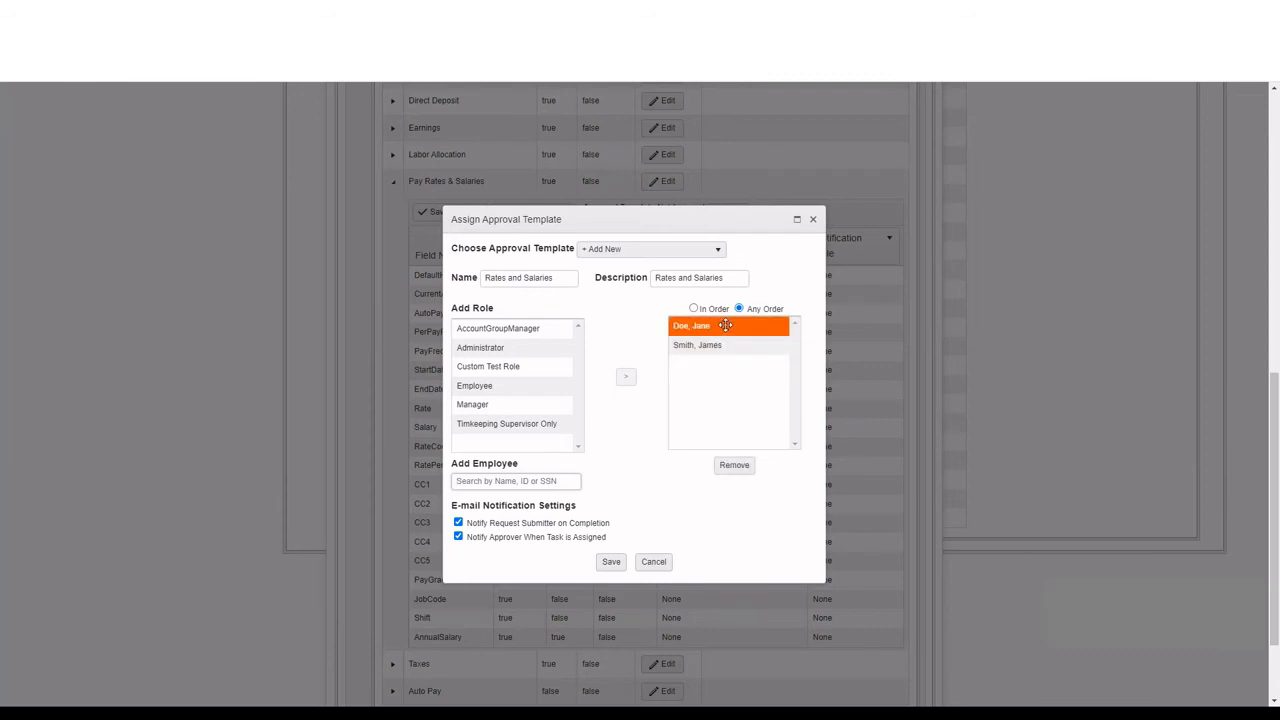
left_click(733, 467)
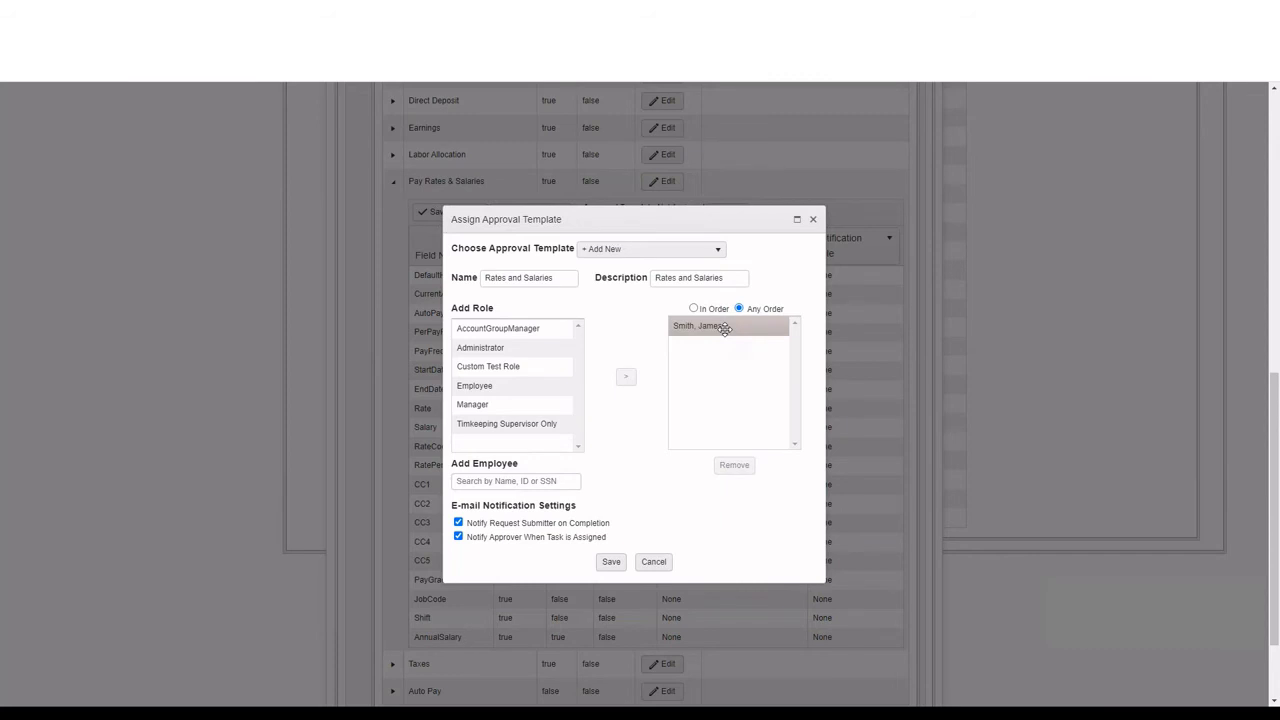
left_click(547, 477)
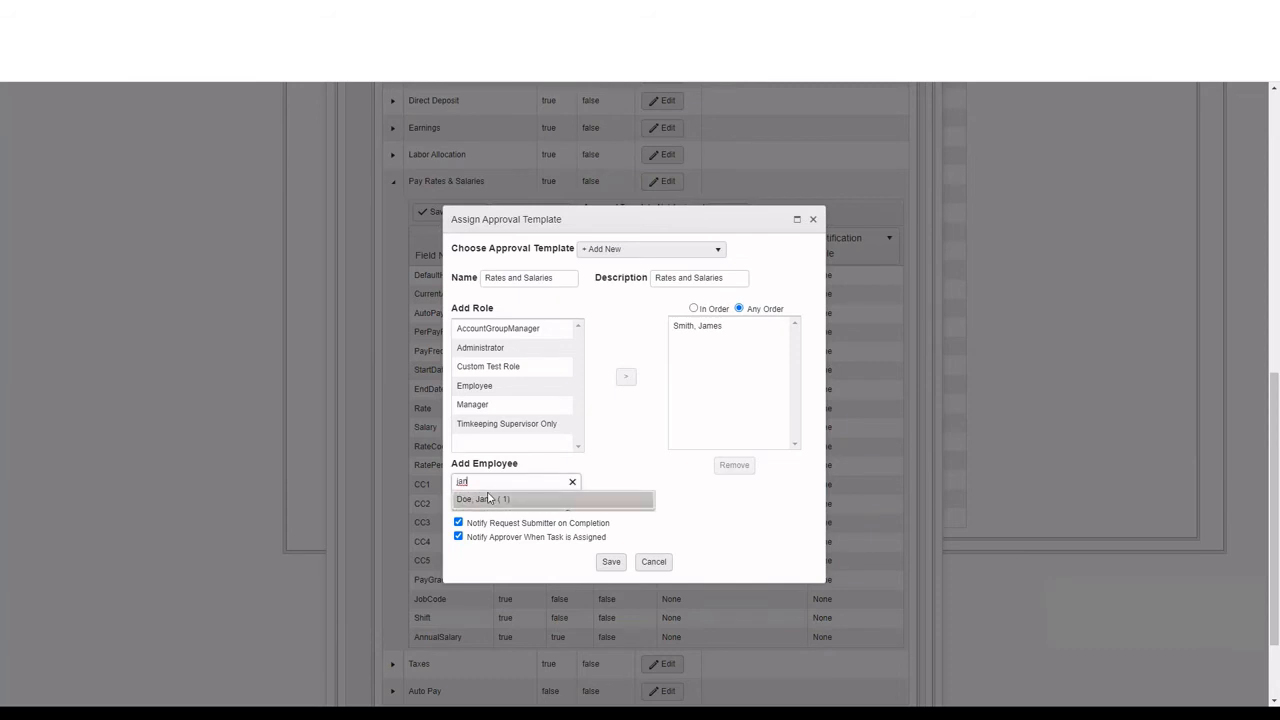
left_click(489, 498)
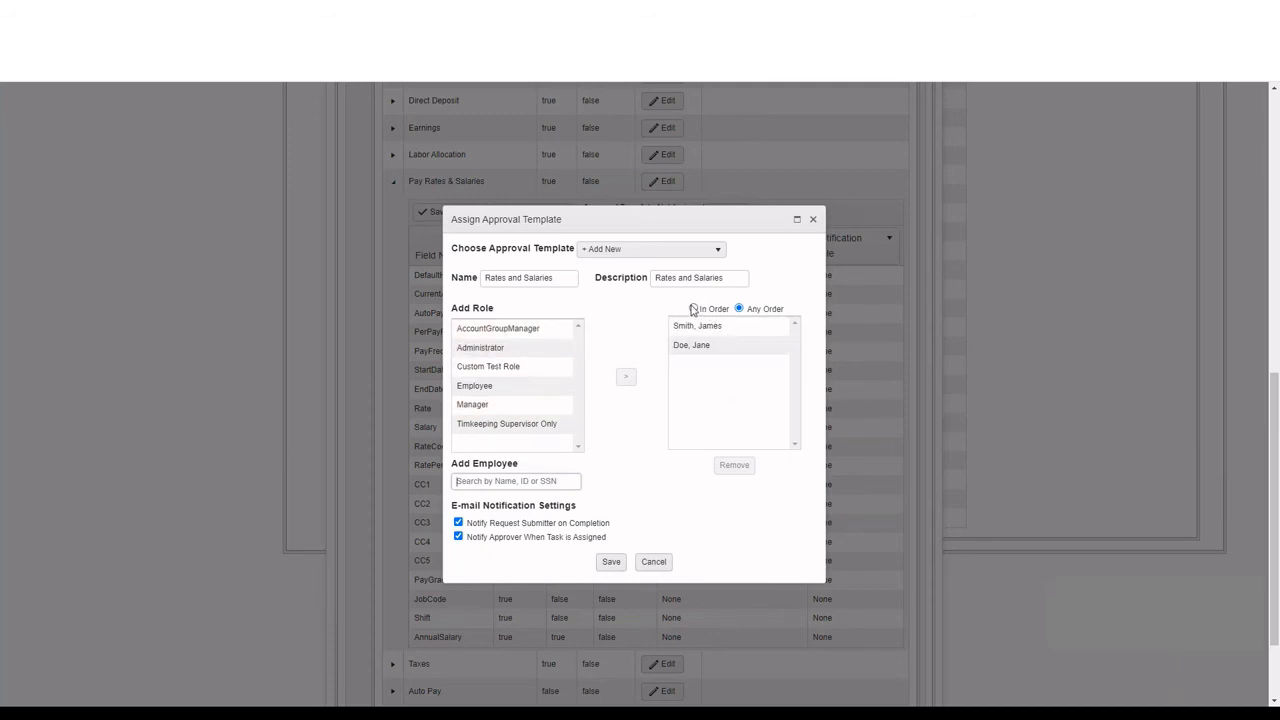
Step: Set the approvers to approve In Order and save the new approval template
left_click(694, 309)
left_click(702, 345)
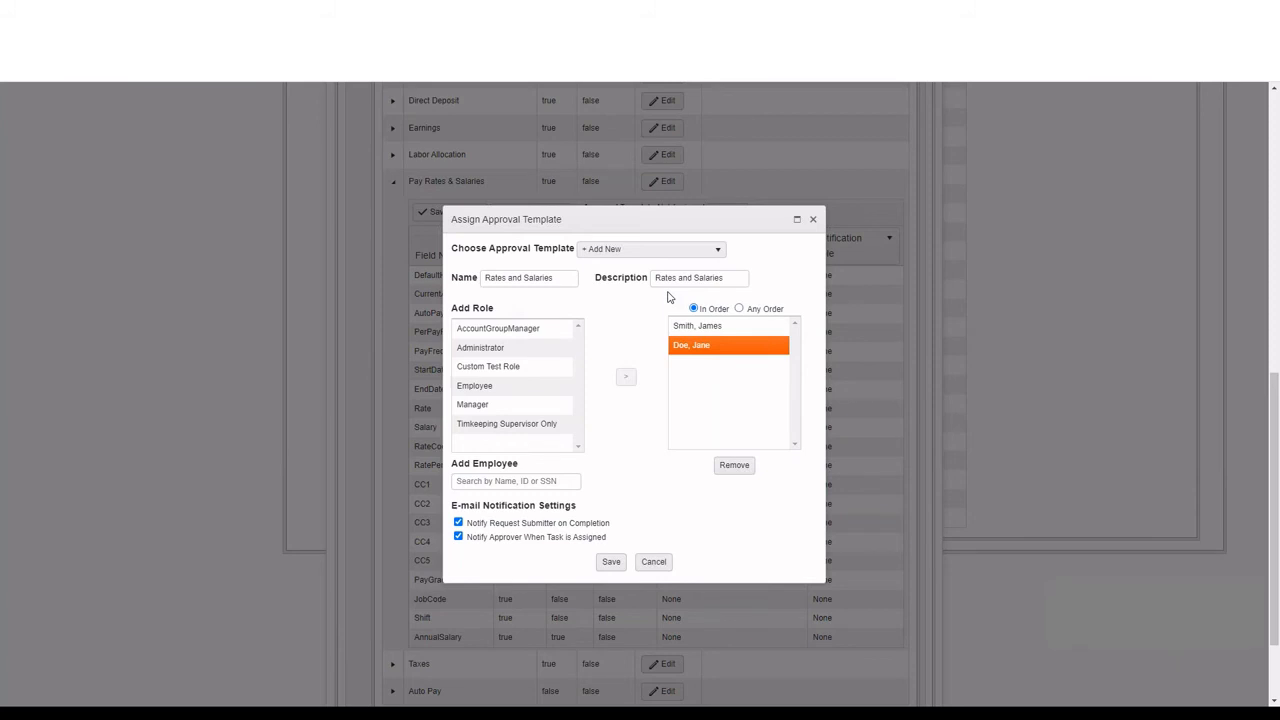
left_click(611, 562)
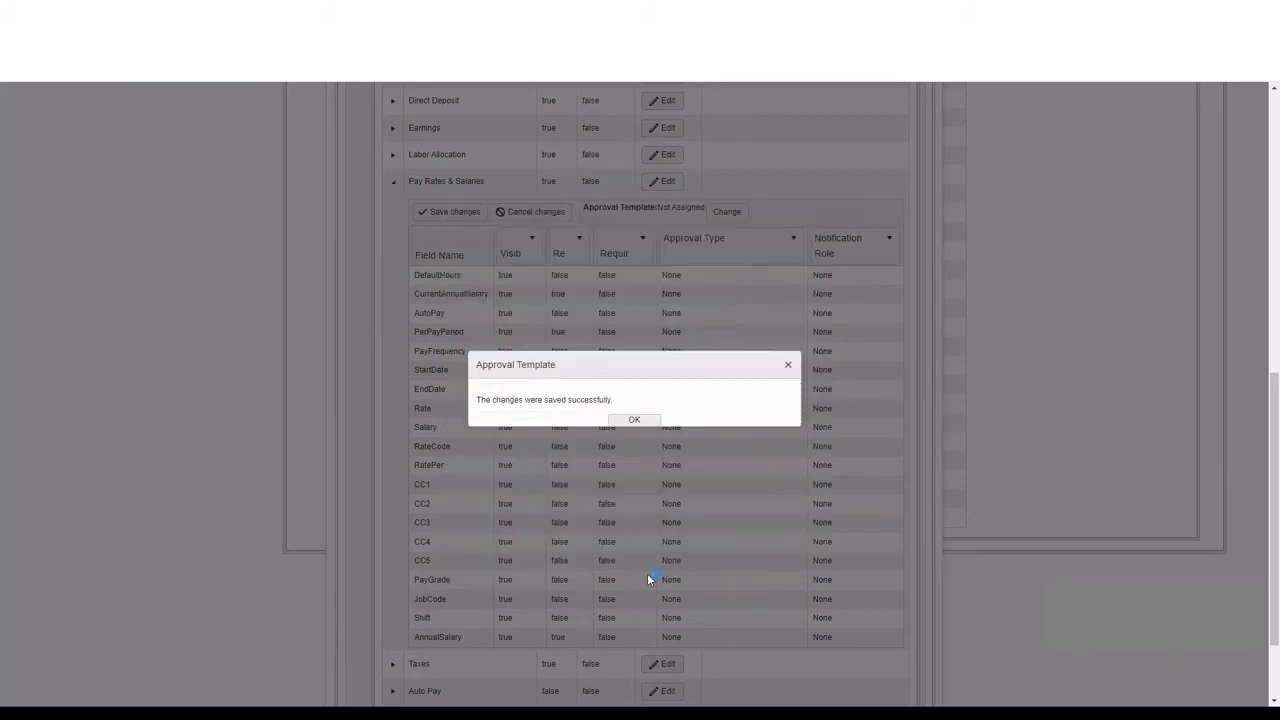
left_click(641, 428)
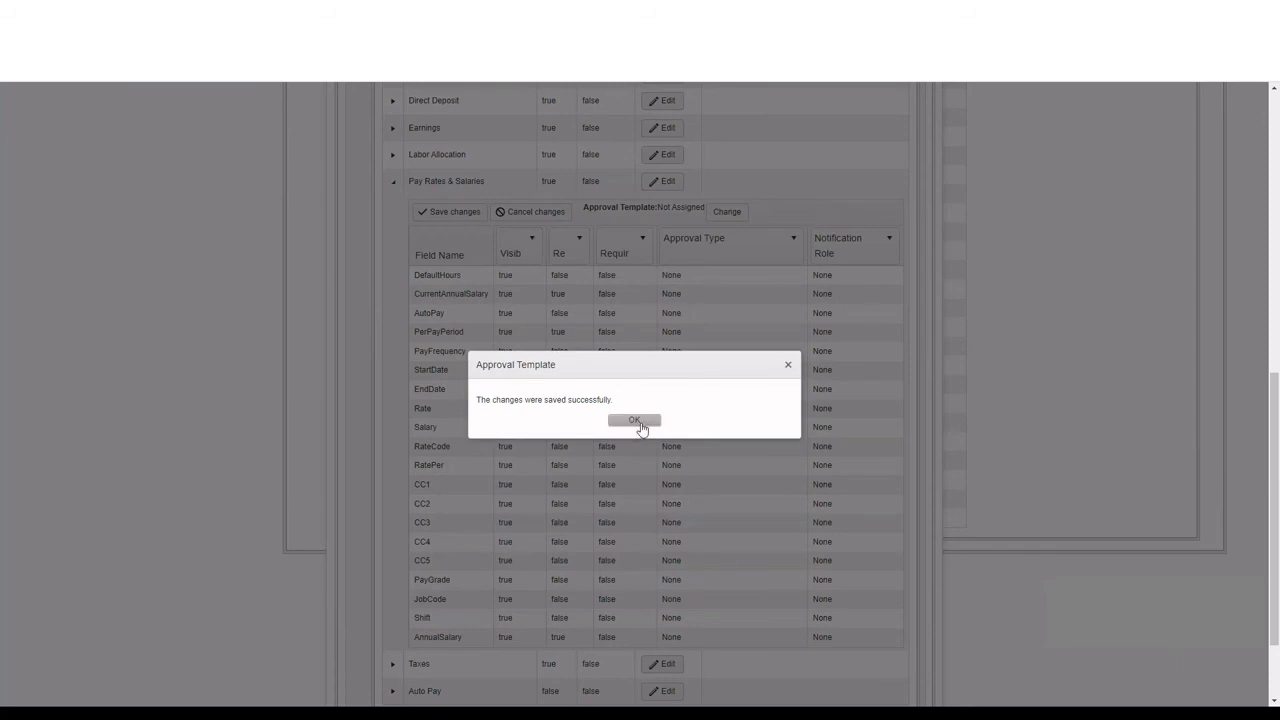
left_click(641, 426)
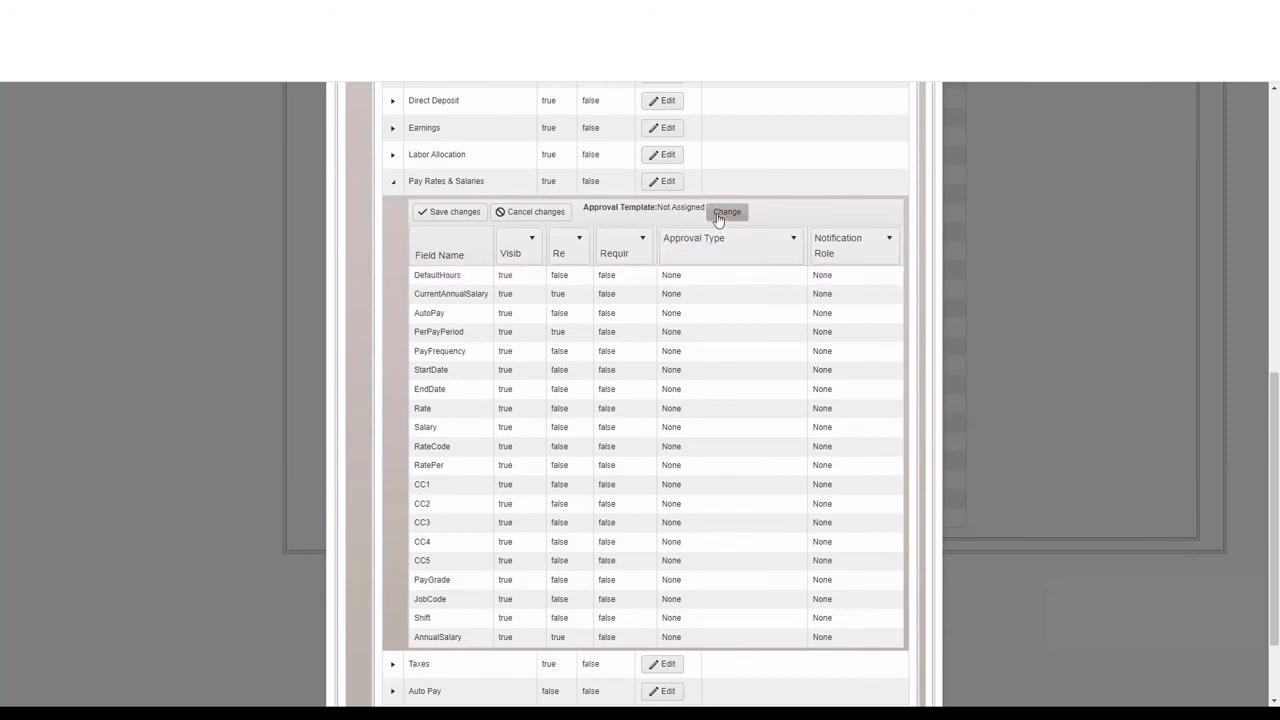
Step: Assign the existing Rates and Salaries approval template to the Pay Rates & Salaries section
left_click(748, 245)
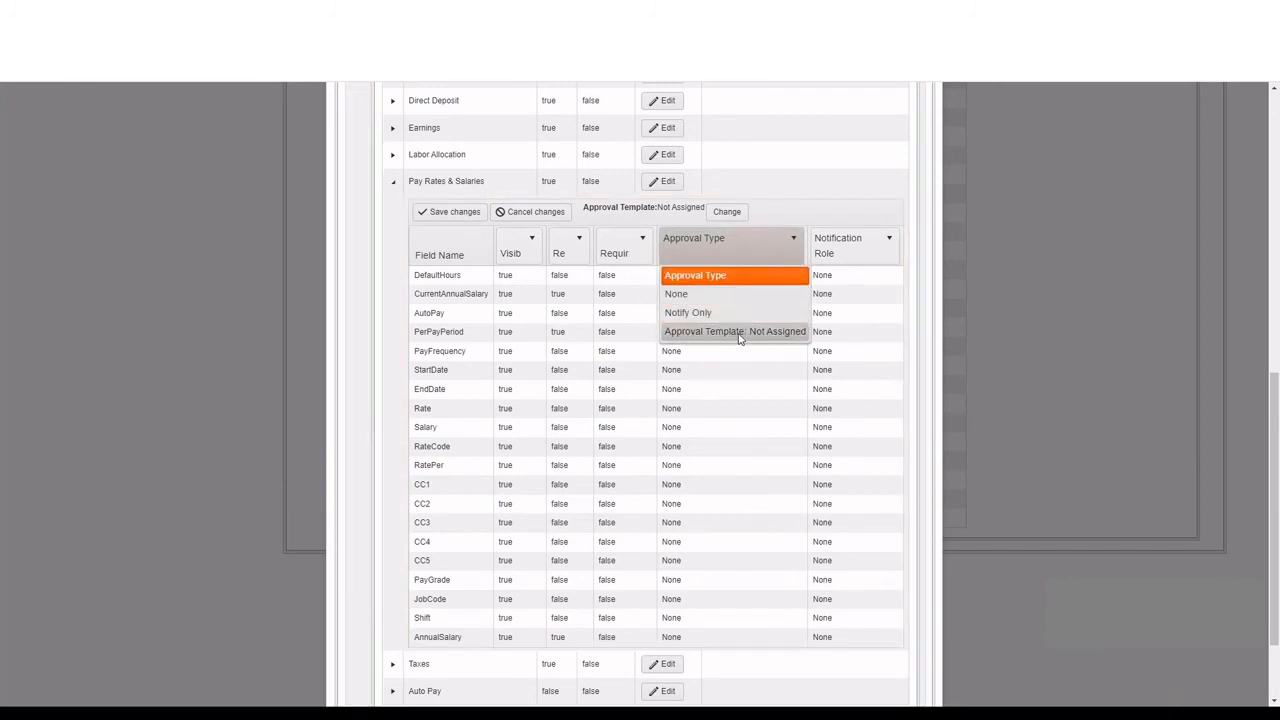
left_click(728, 212)
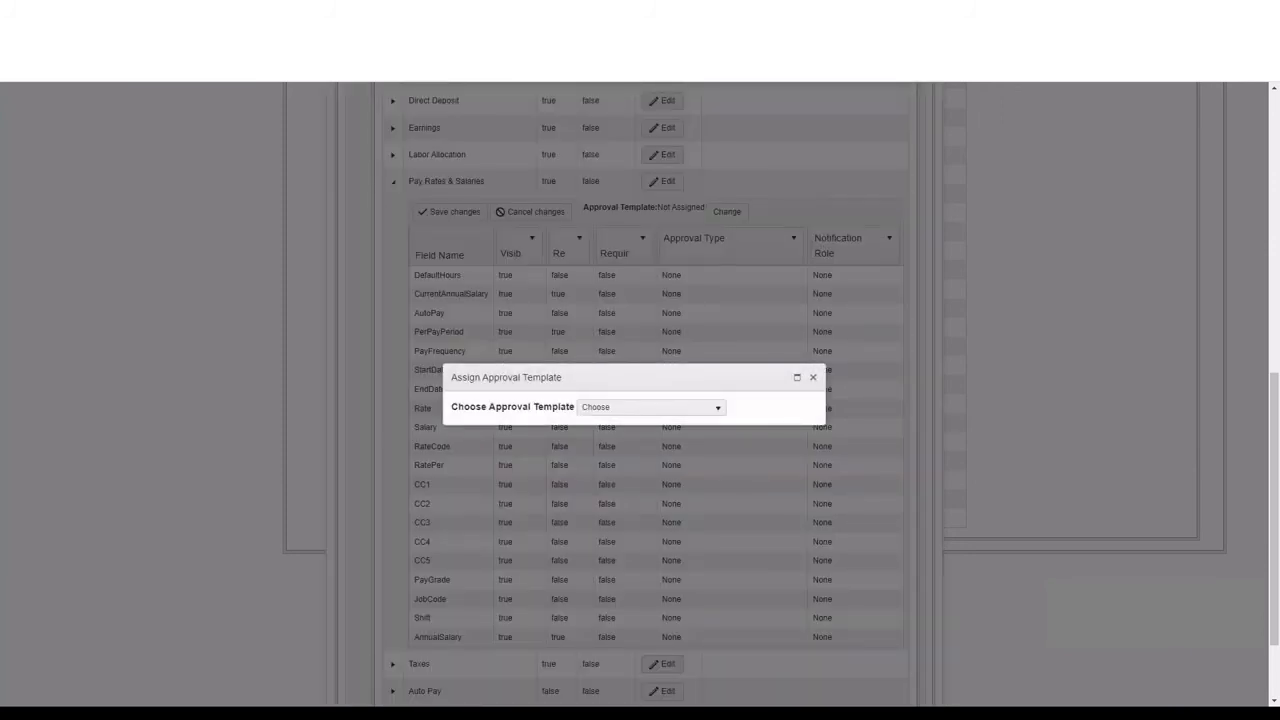
left_click(644, 408)
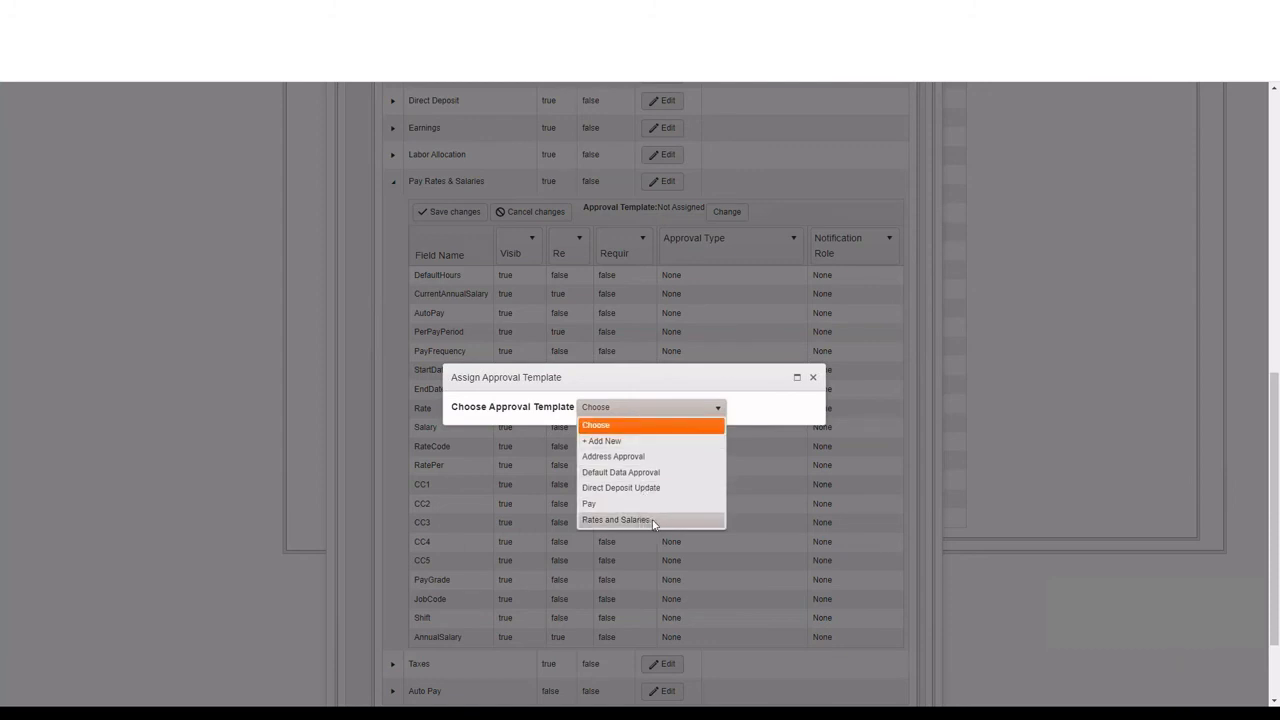
left_click(684, 522)
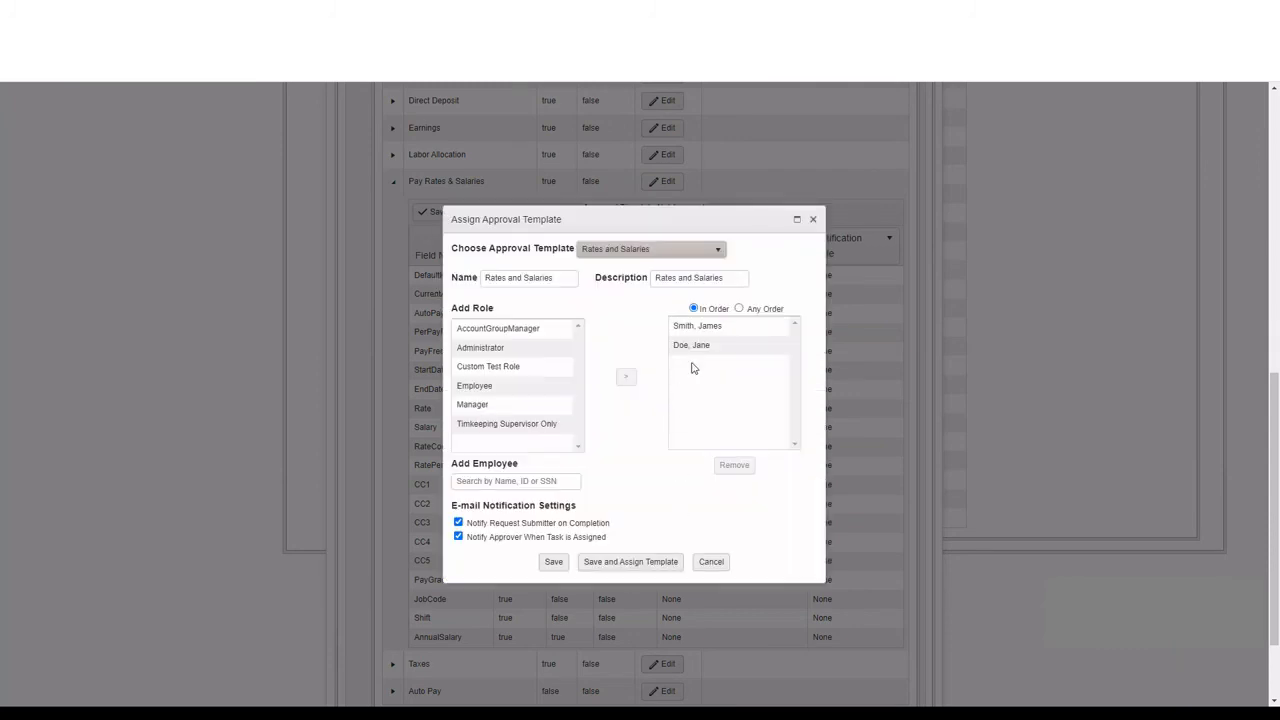
left_click(626, 563)
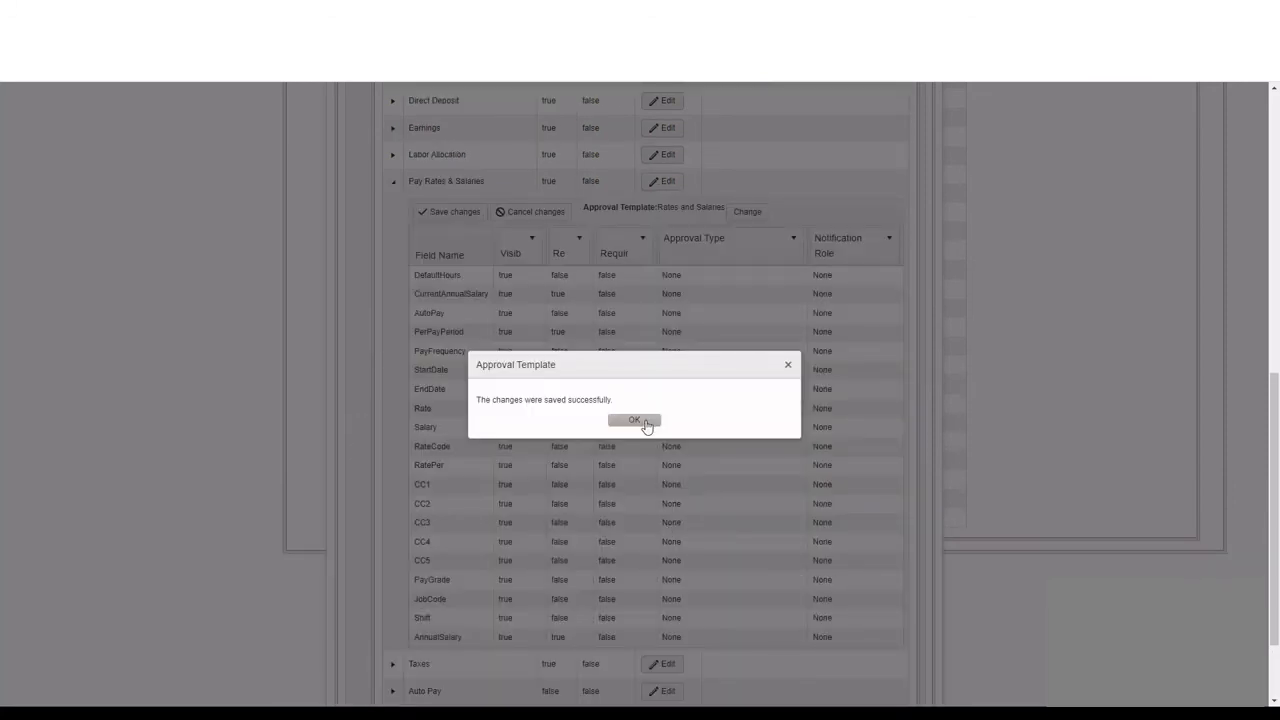
left_click(646, 422)
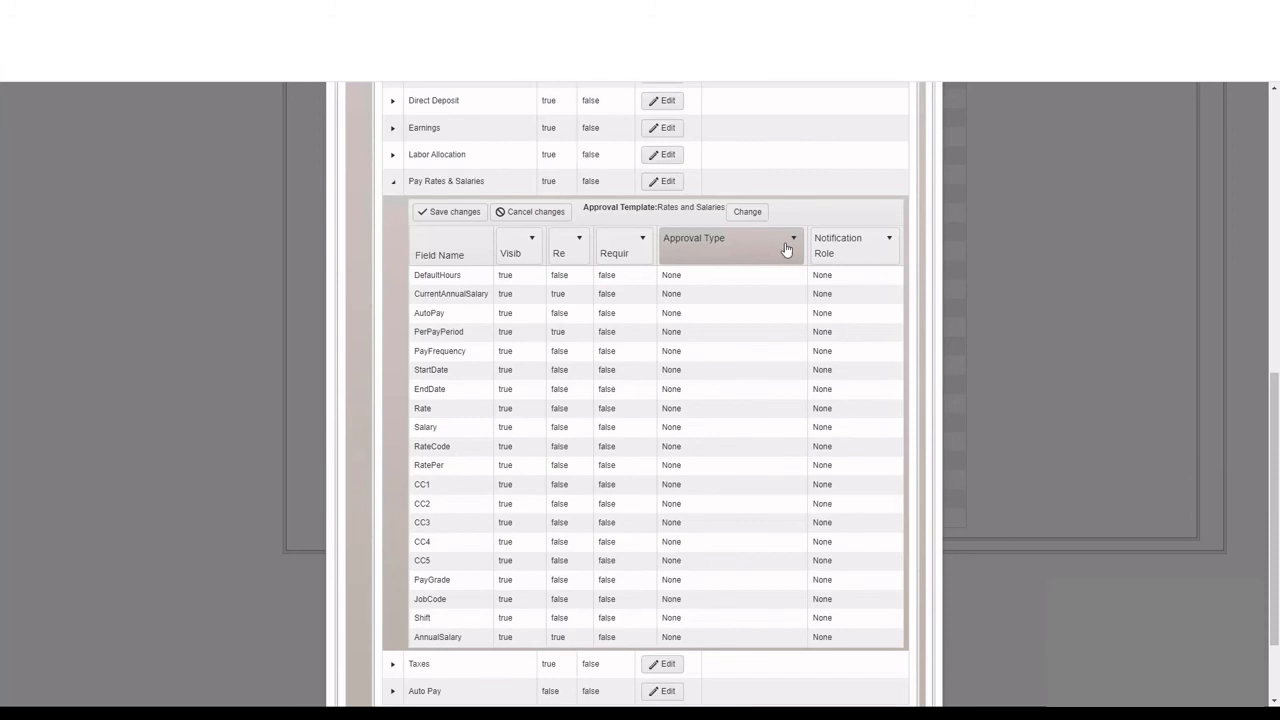
left_click(790, 247)
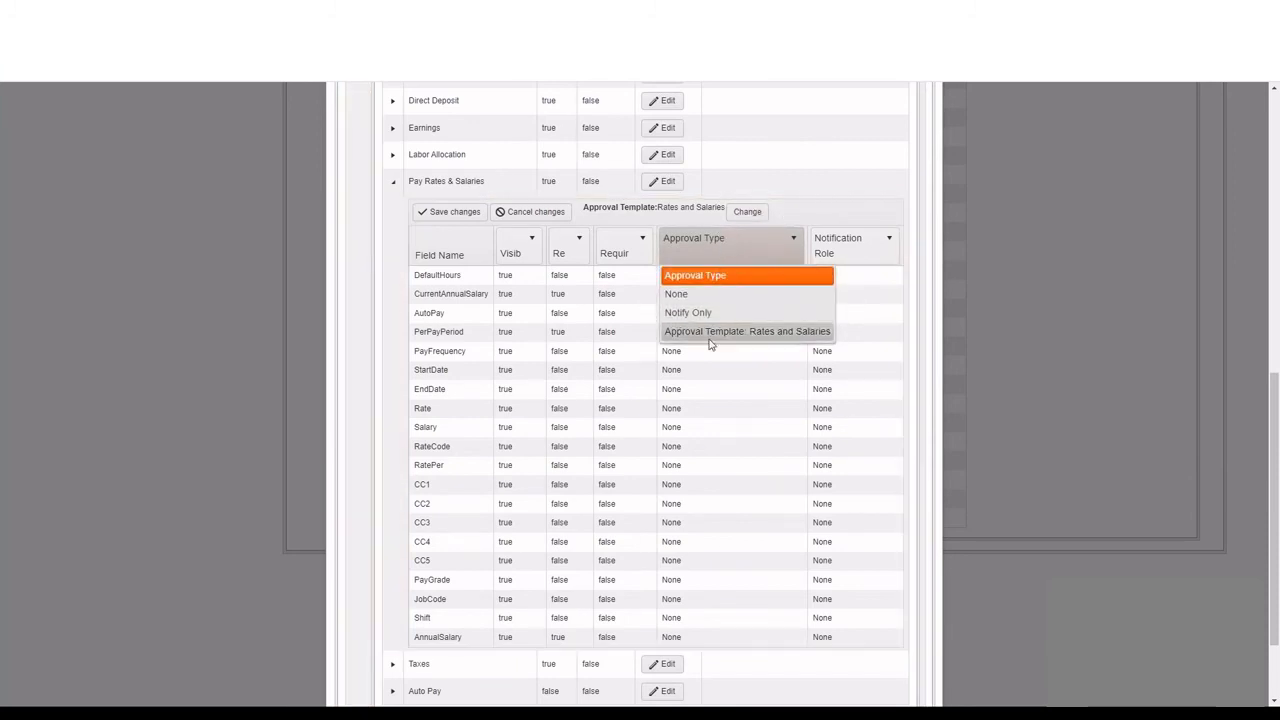
left_click(704, 352)
left_click(688, 248)
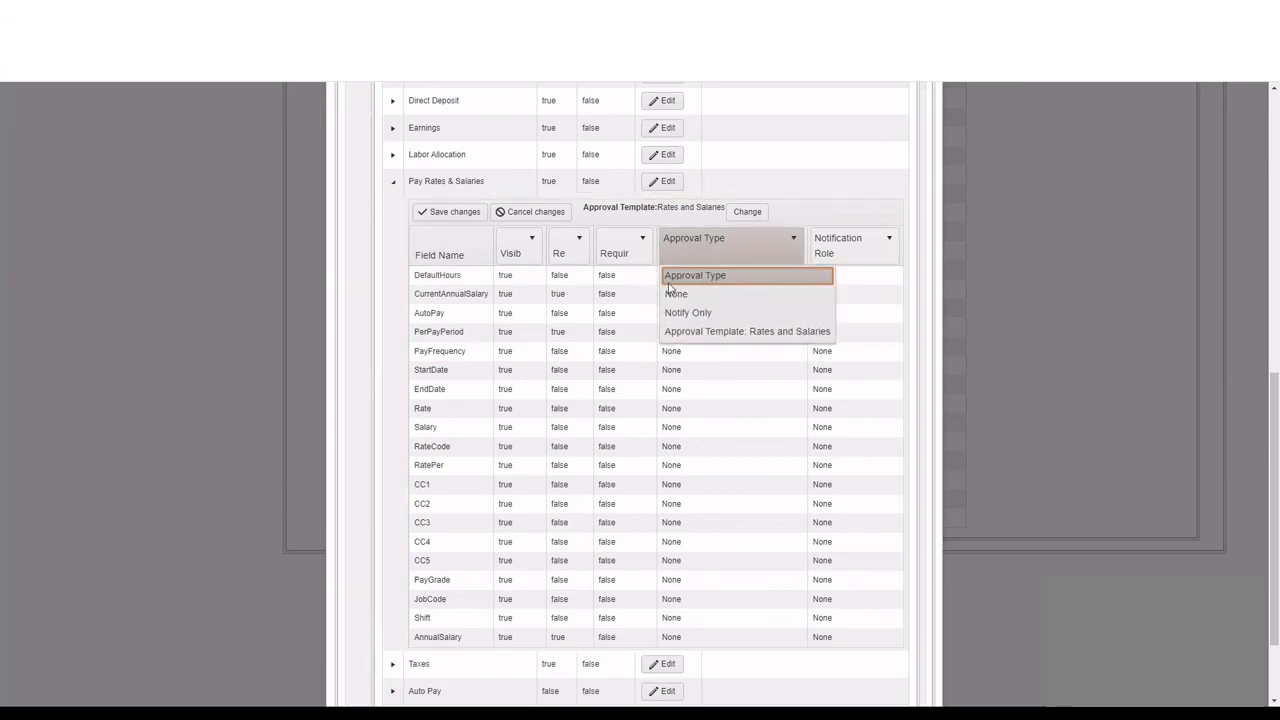
left_click(851, 209)
Step: Set the approval type of the DefaultHours and CurrentAnnualSalary fields individually to Approval Template: Rates and Salaries
left_click(717, 275)
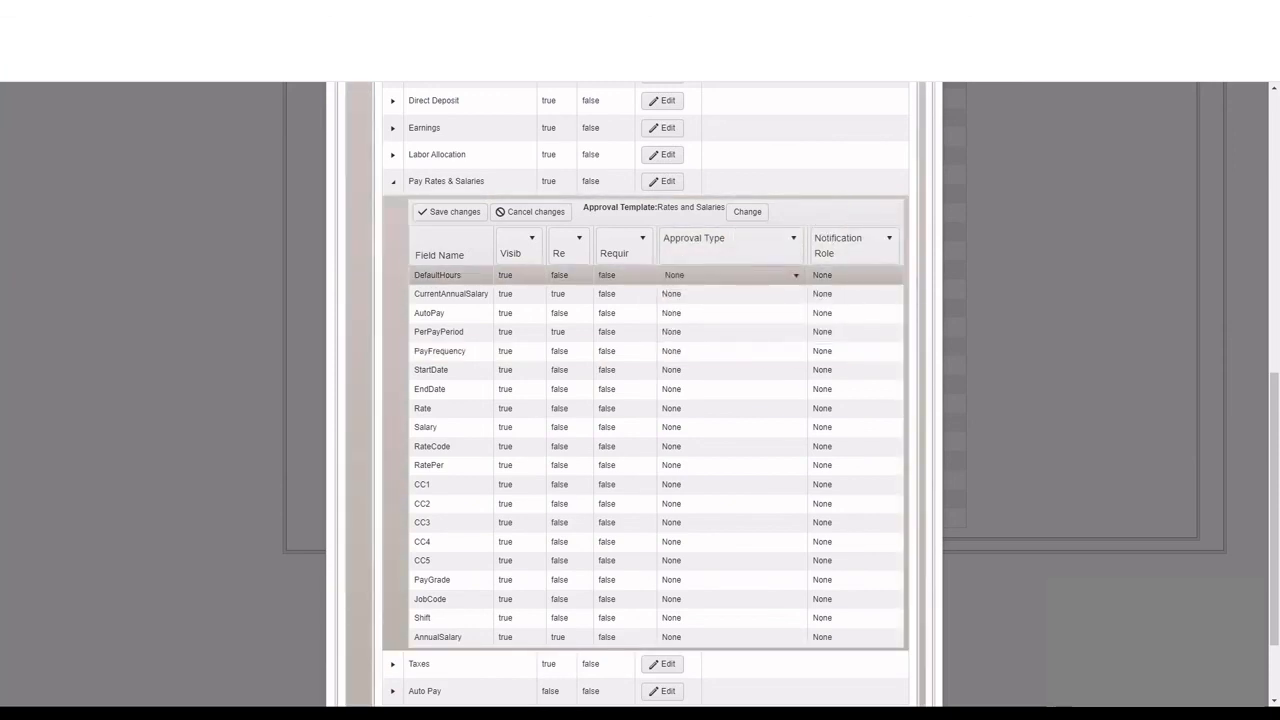
left_click(795, 277)
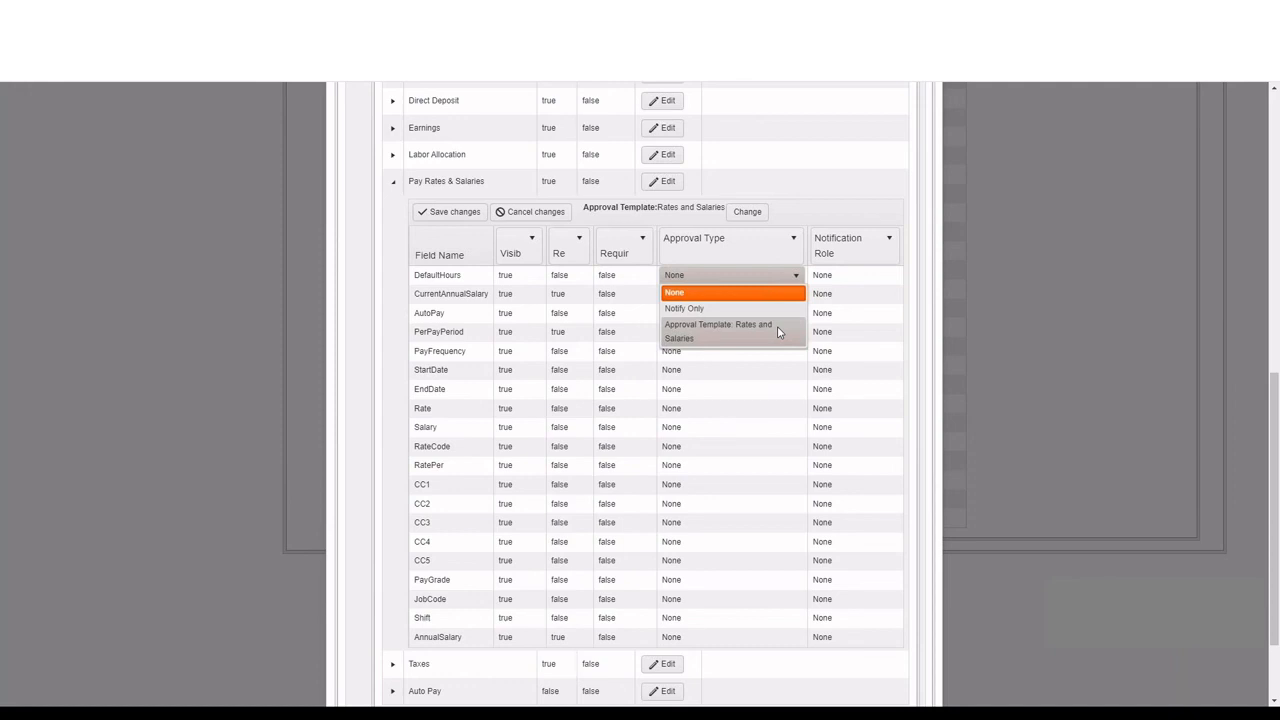
left_click(778, 332)
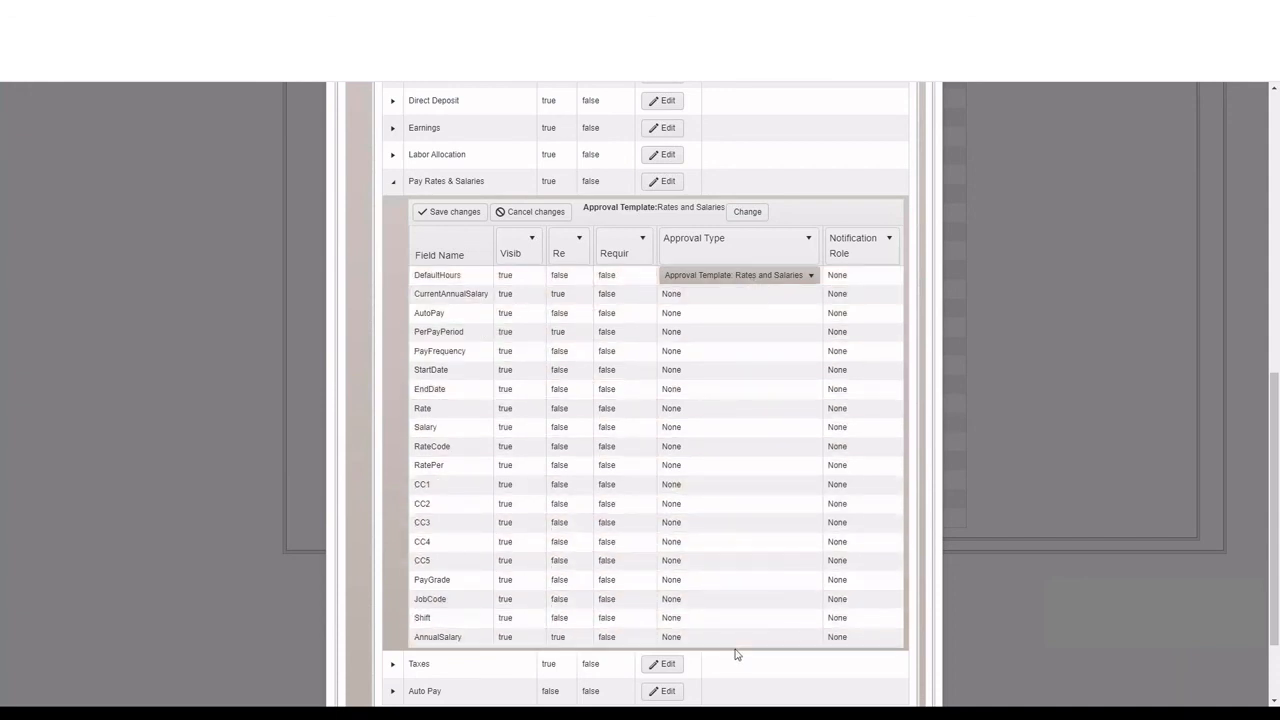
left_click(742, 295)
left_click(790, 297)
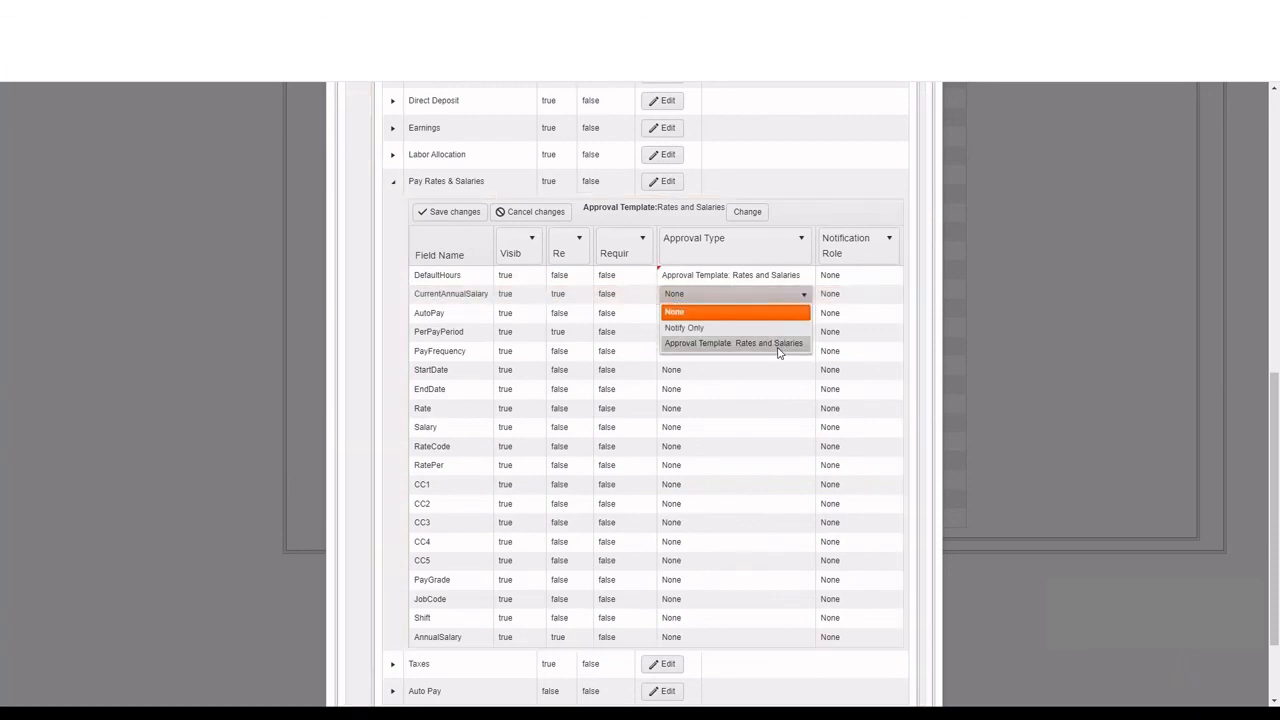
left_click(777, 346)
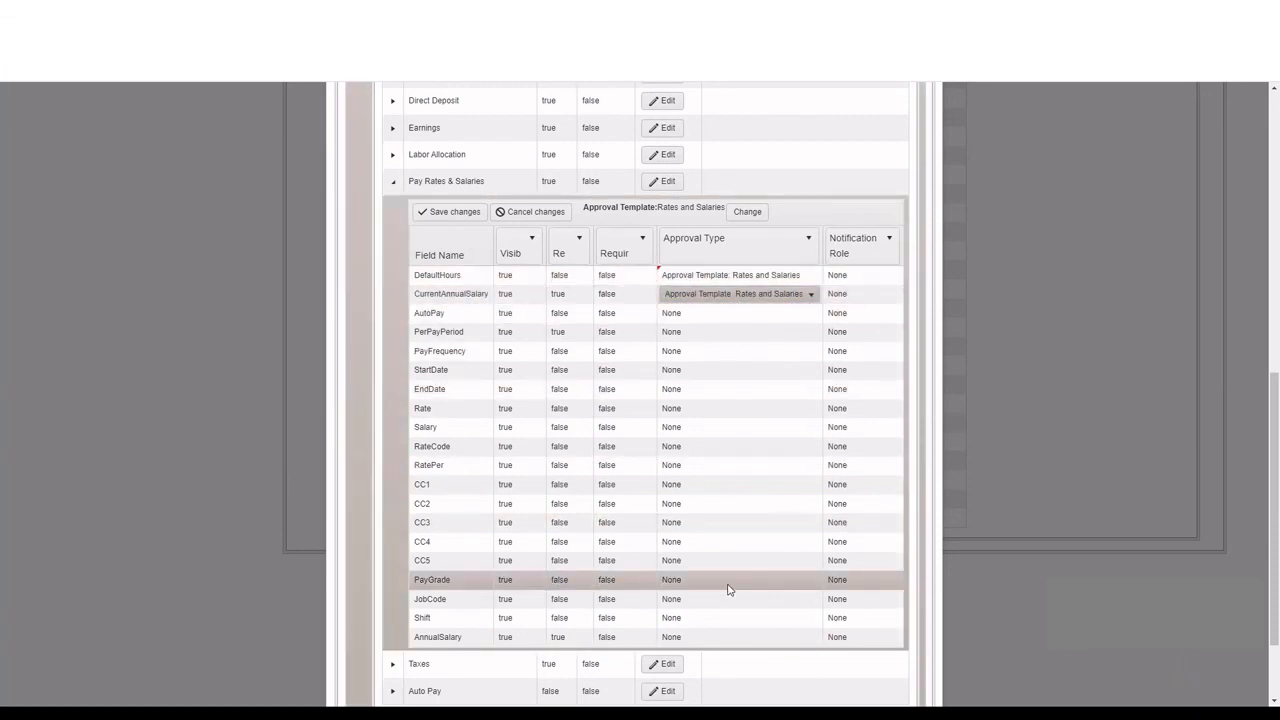
Step: Apply the approval type Approval Template: Rates and Salaries to all Pay Rates & Salaries fields at once and save the changes
left_click(802, 240)
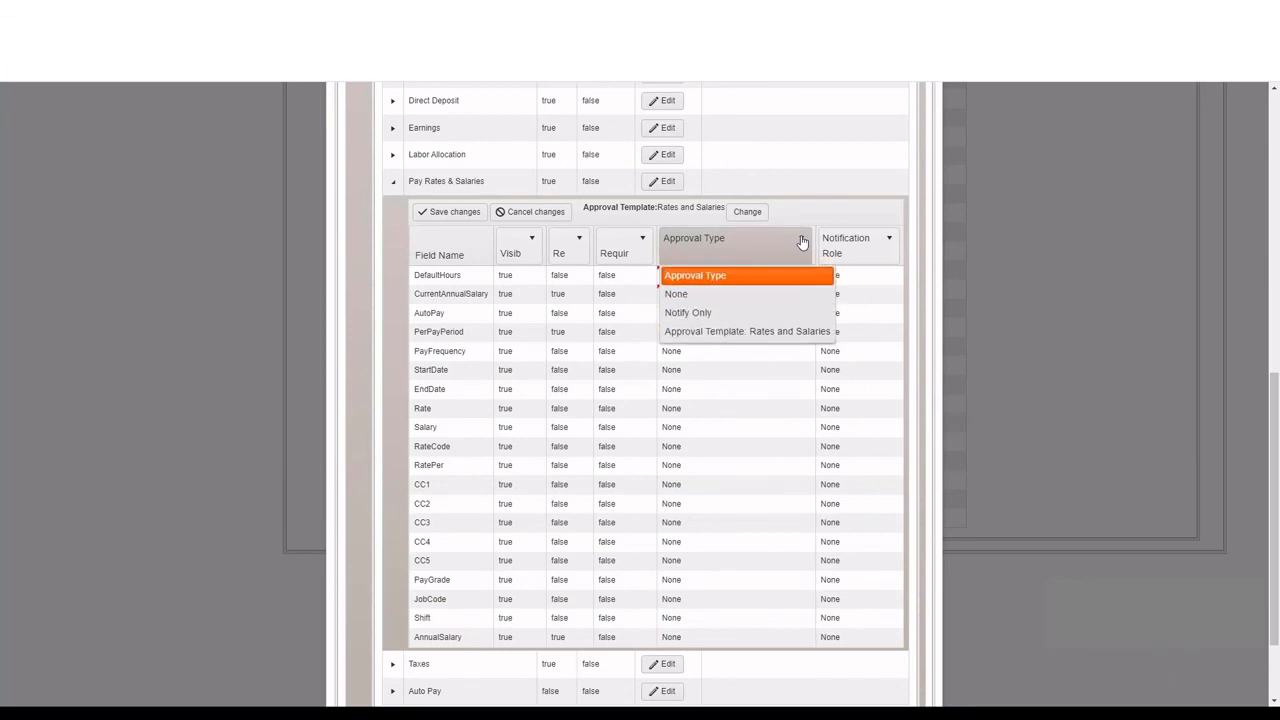
left_click(697, 336)
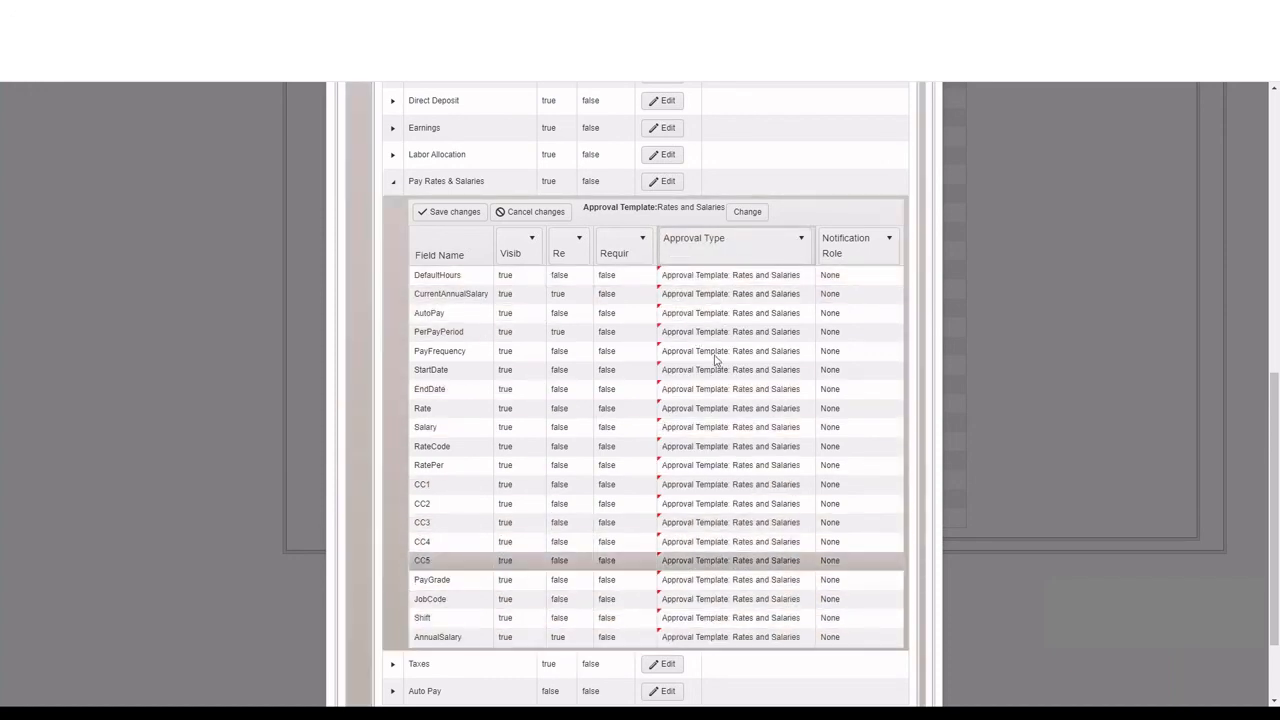
left_click(779, 245)
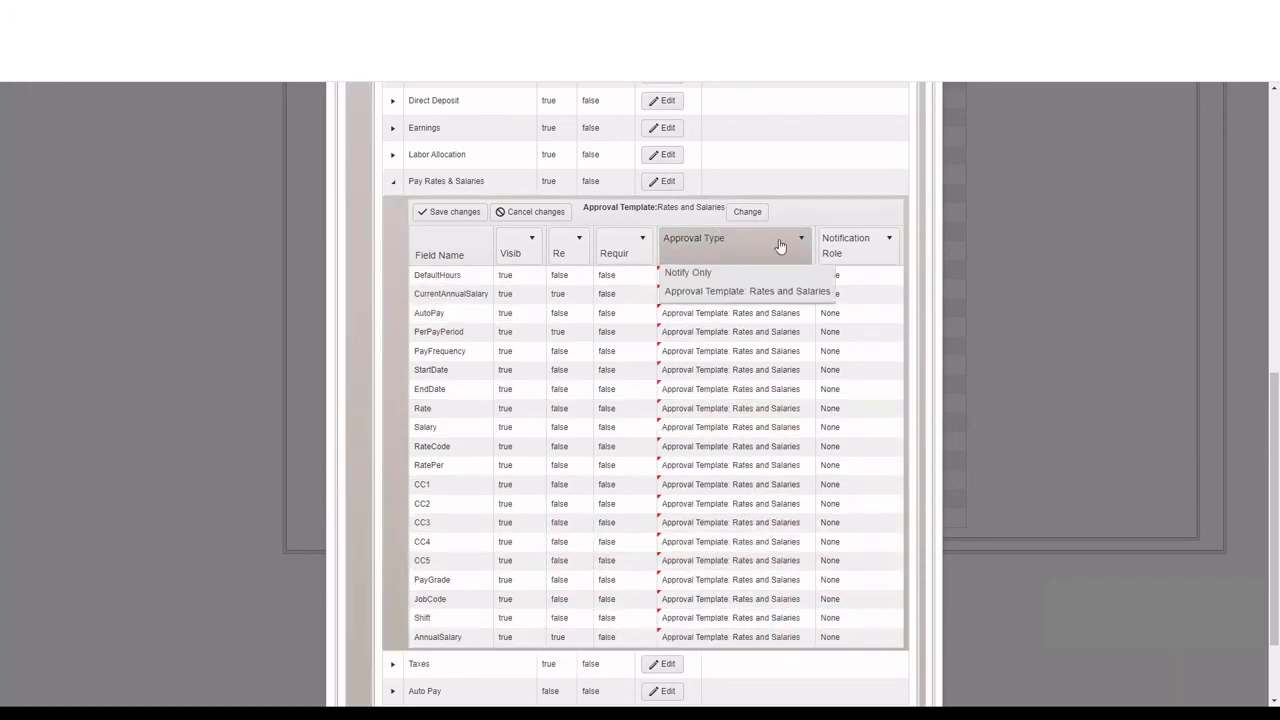
left_click(766, 249)
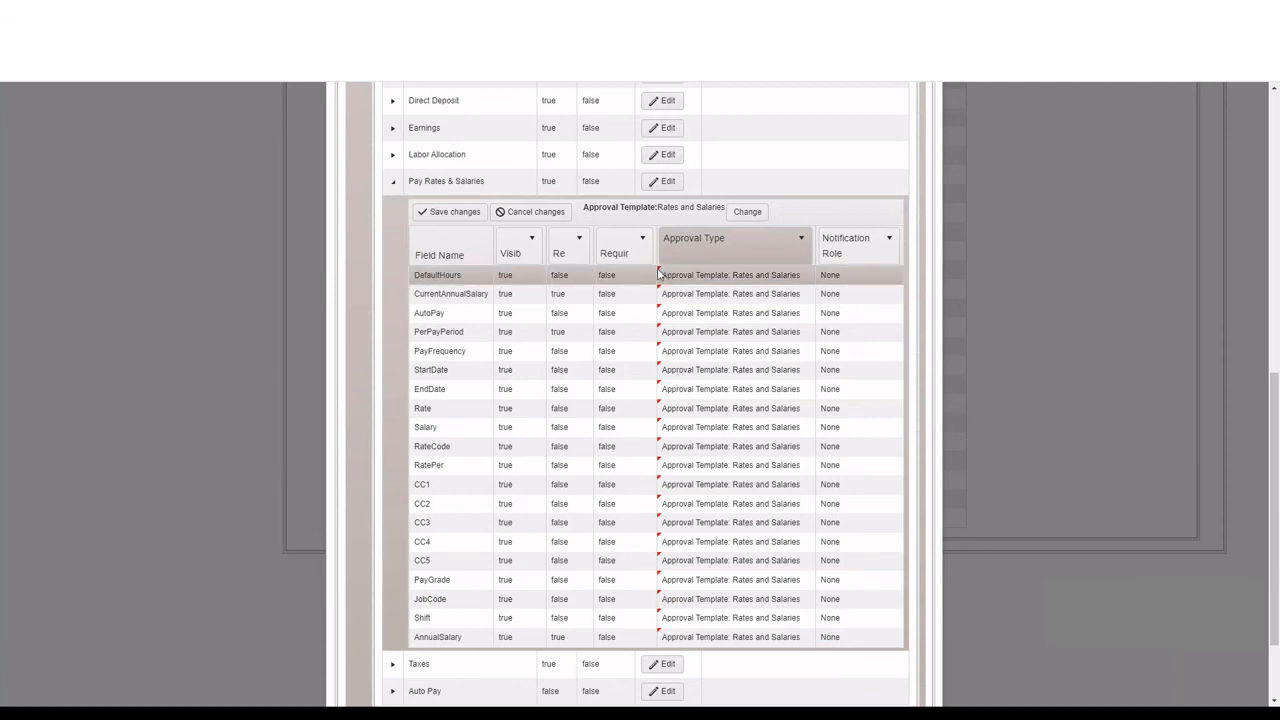
left_click(436, 213)
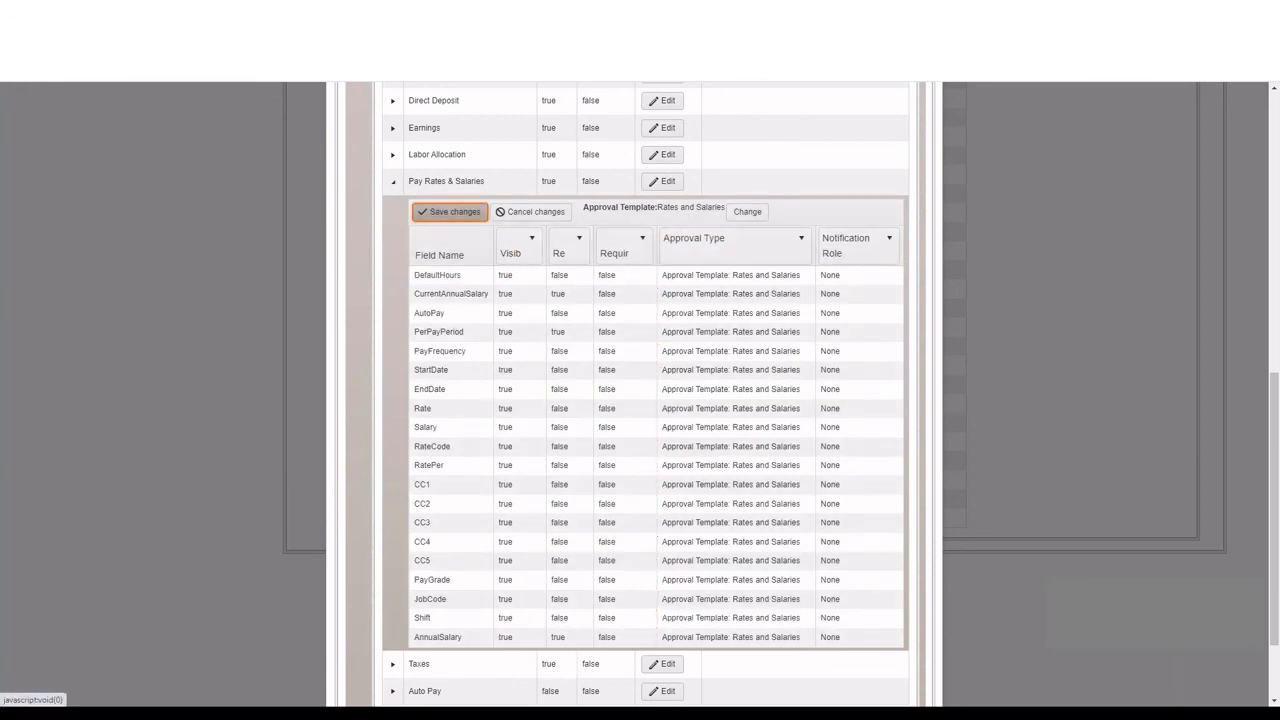